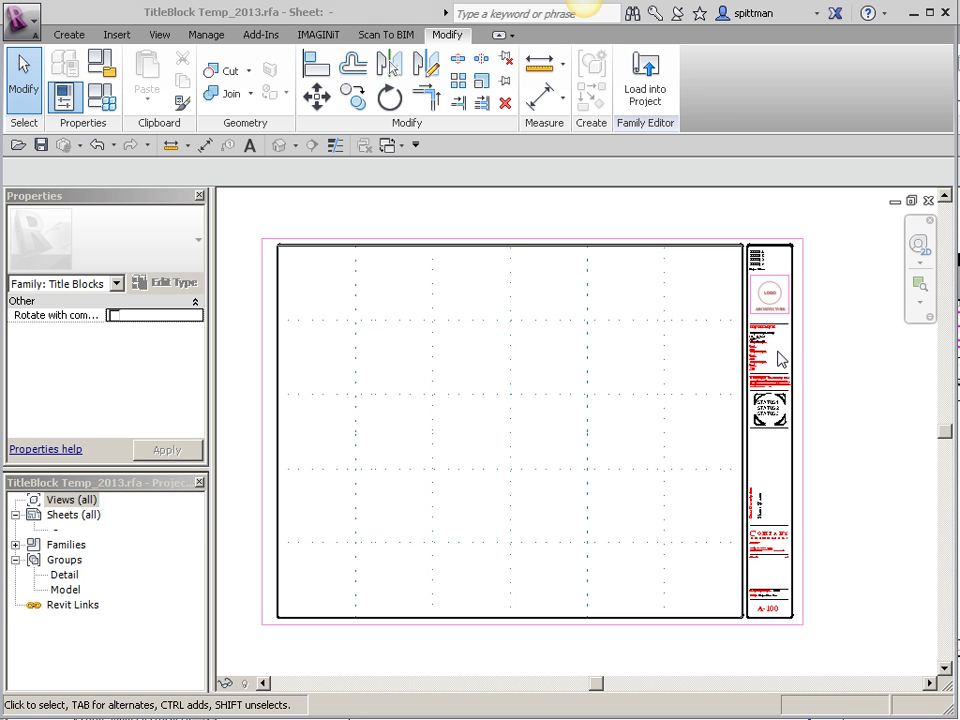
Inspect the title strip and check the category of the title and project address labels above the logo with Filter
scroll(815, 360, "up", 8)
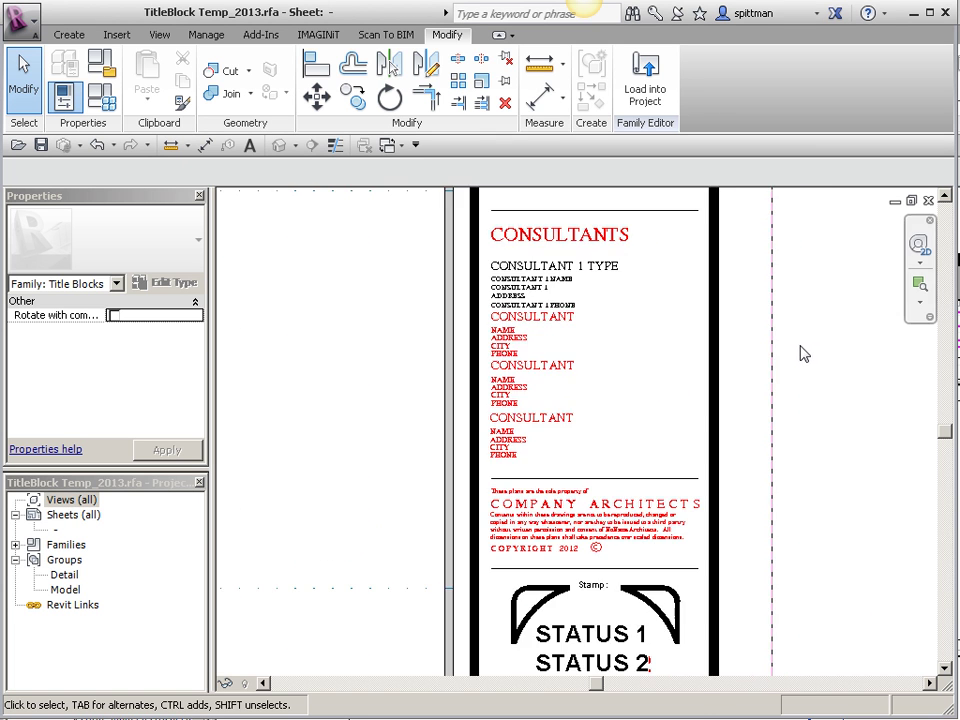
middle_click_drag(815, 376, 830, 423)
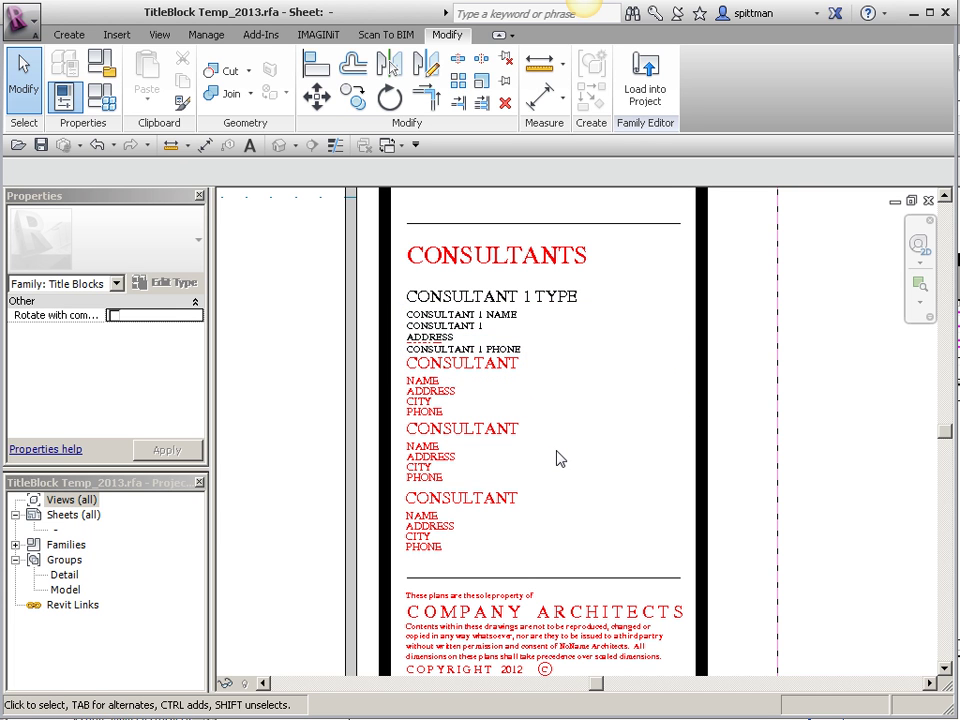
scroll(561, 455, "down", 3)
middle_click_drag(563, 459, 570, 415)
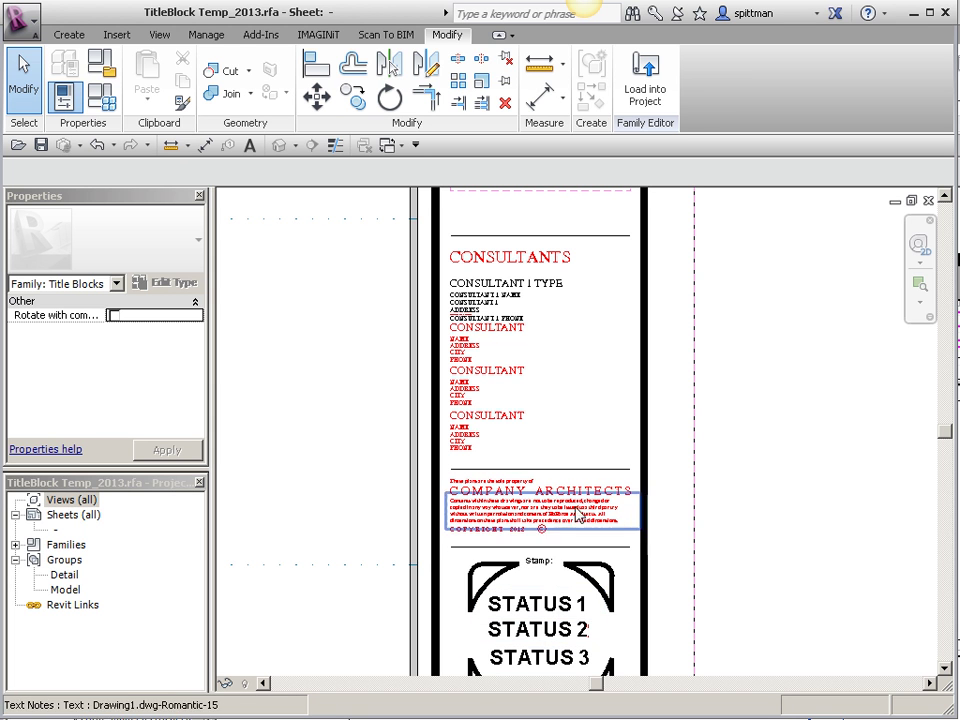
middle_click_drag(702, 465, 735, 610)
middle_click_drag(731, 446, 747, 590)
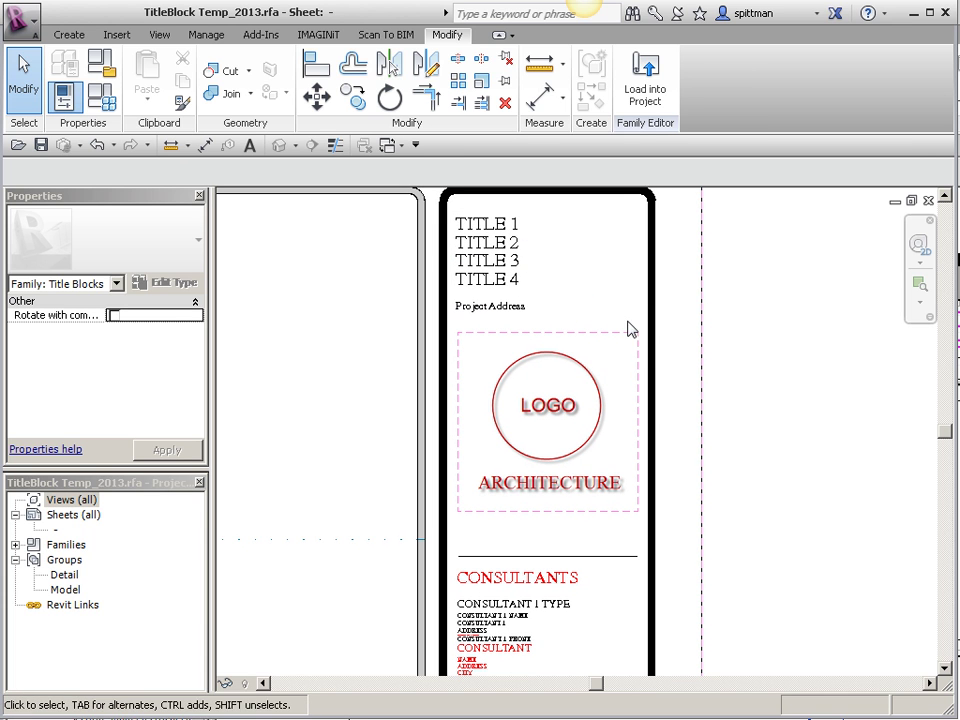
left_click_drag(630, 330, 450, 195)
left_click(635, 75)
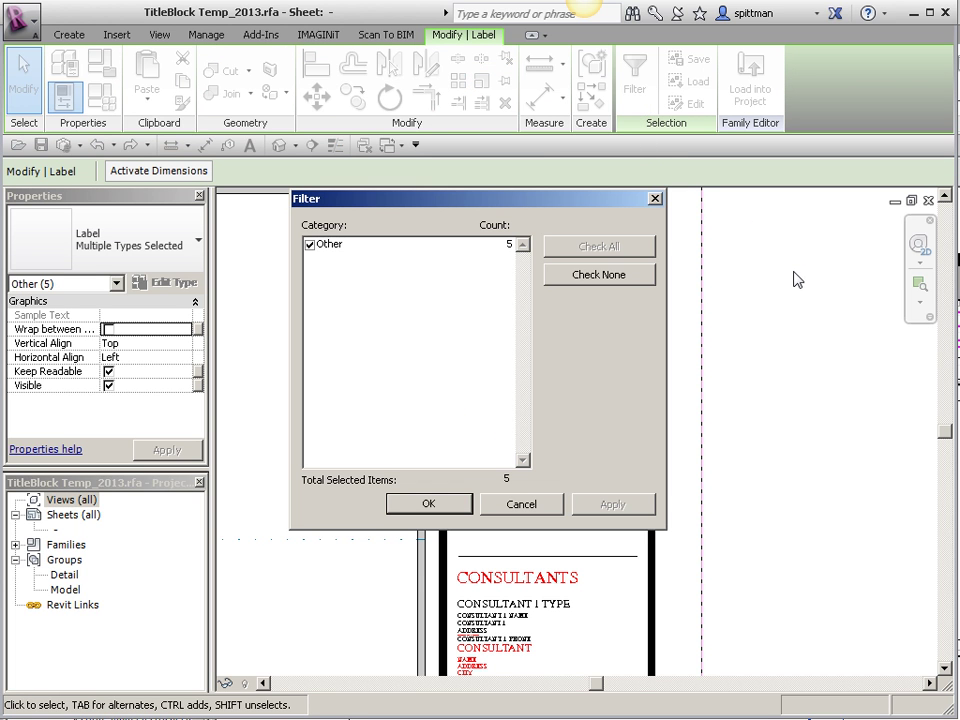
left_click(519, 506)
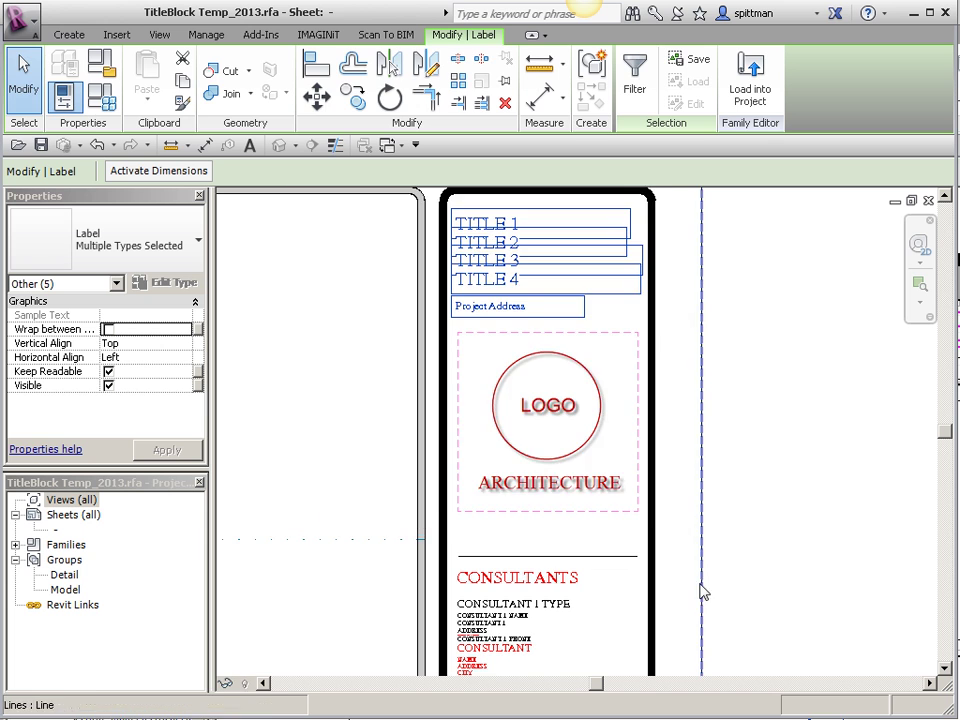
Delete the placeholder consultant text notes under CONSULTANTS, filtering the selection to Text Notes so the Consultant 1 labels are kept
middle_click_drag(714, 598, 687, 309)
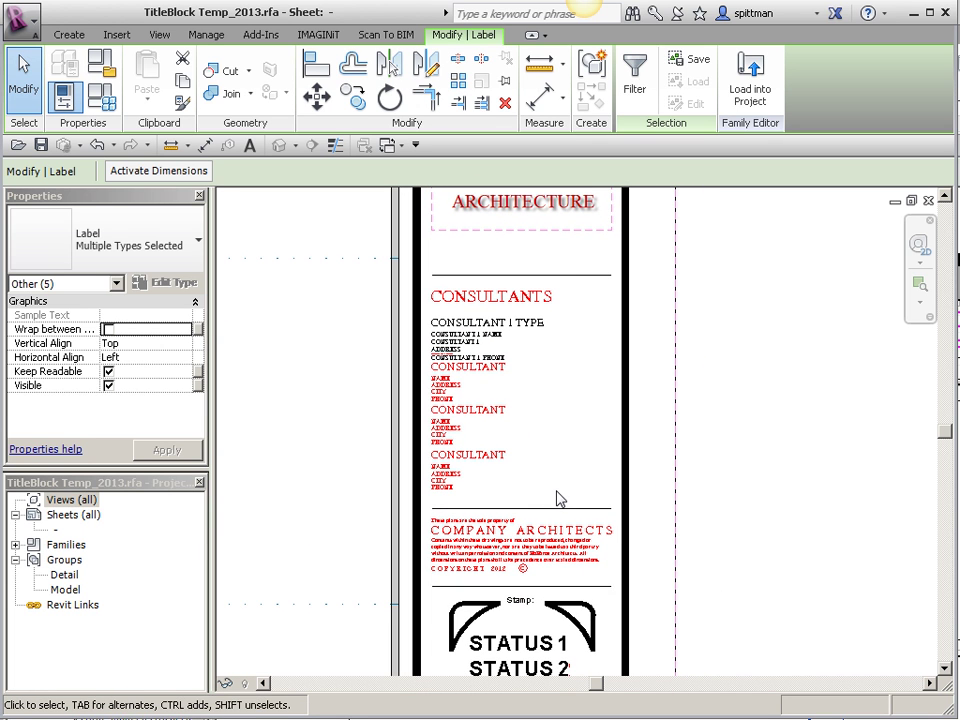
left_click_drag(557, 491, 440, 318)
left_click(634, 78)
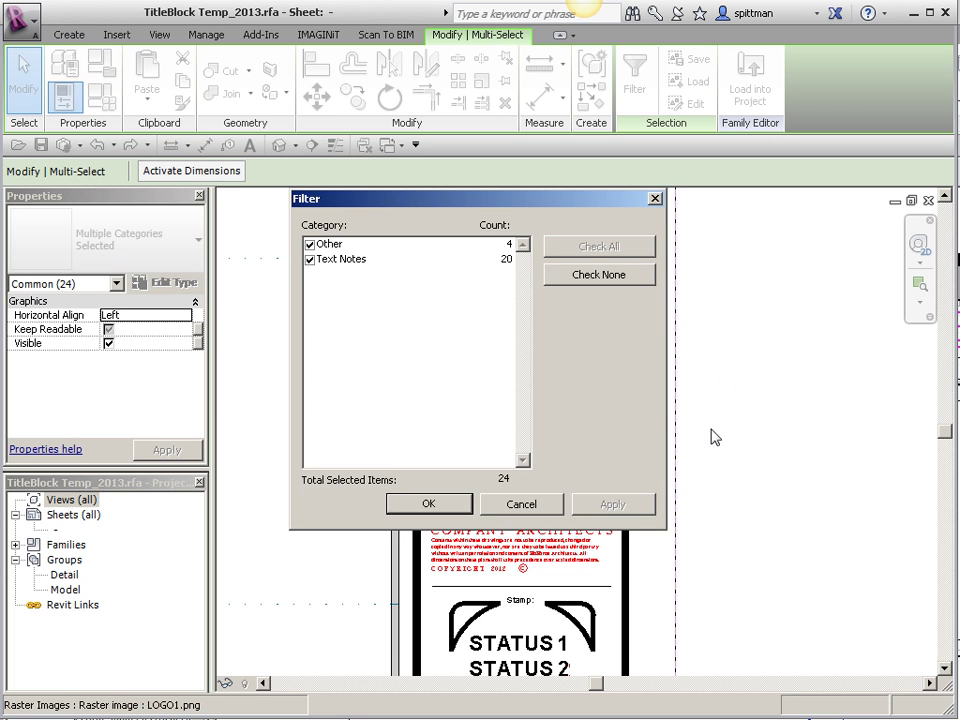
left_click(309, 244)
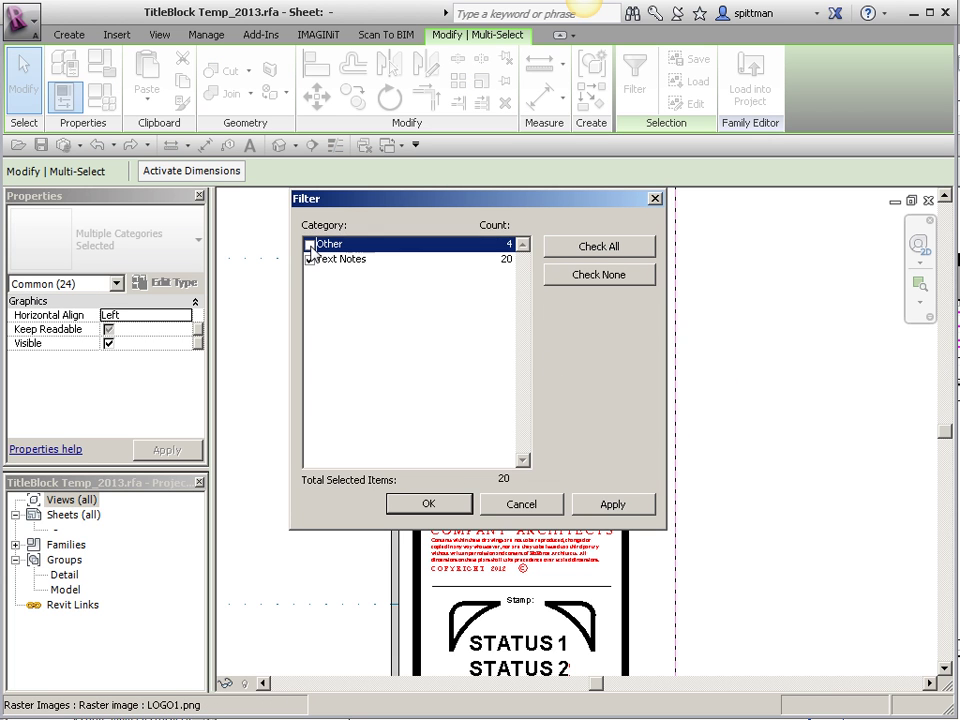
left_click(428, 503)
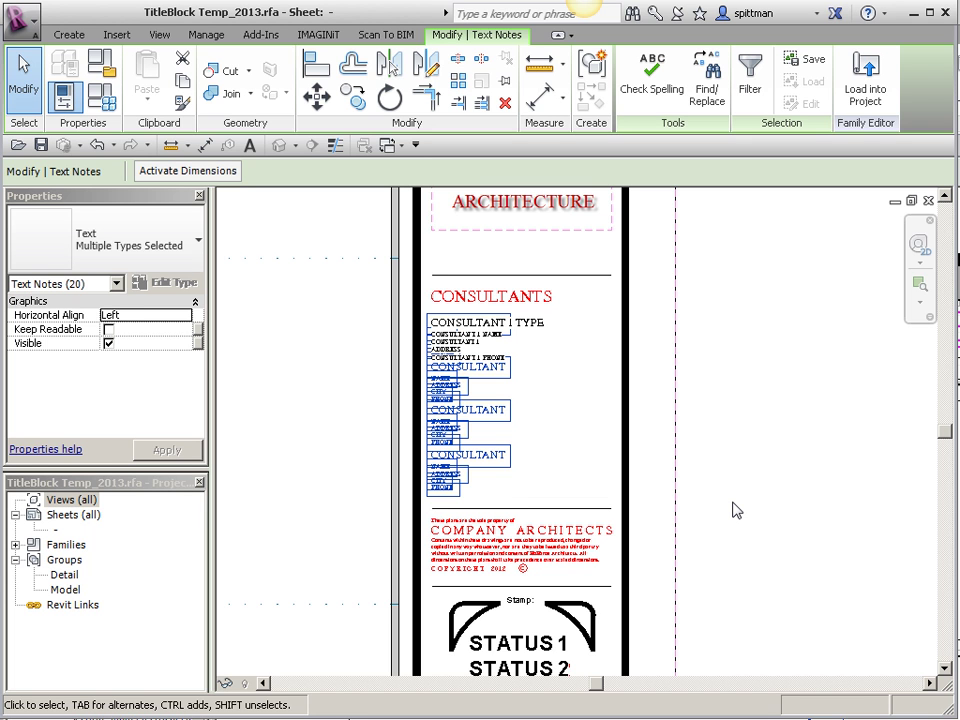
key("Delete")
Rename the text type of the COMPANY ARCHITECTS note above the stamp to Romantic 11/64
middle_click_drag(720, 567, 709, 431)
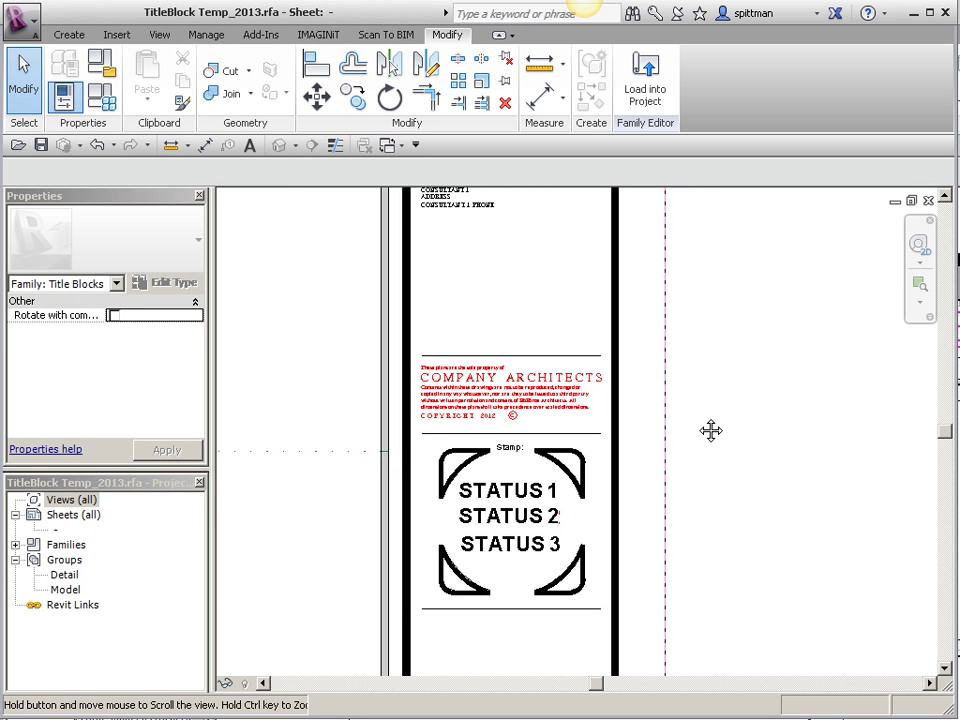
left_click(492, 374)
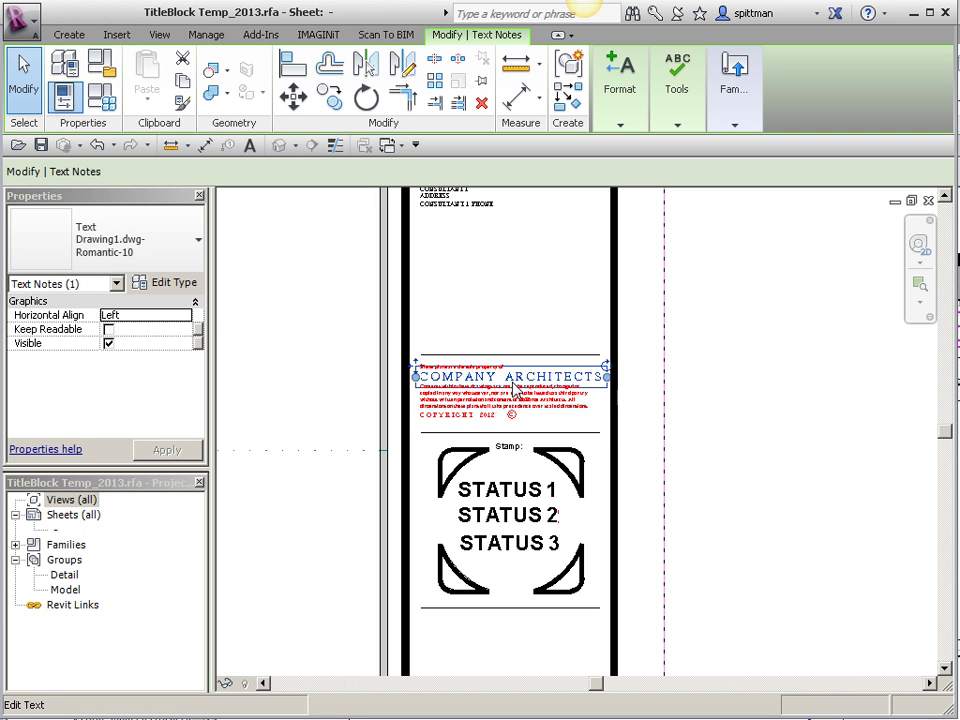
left_click(178, 283)
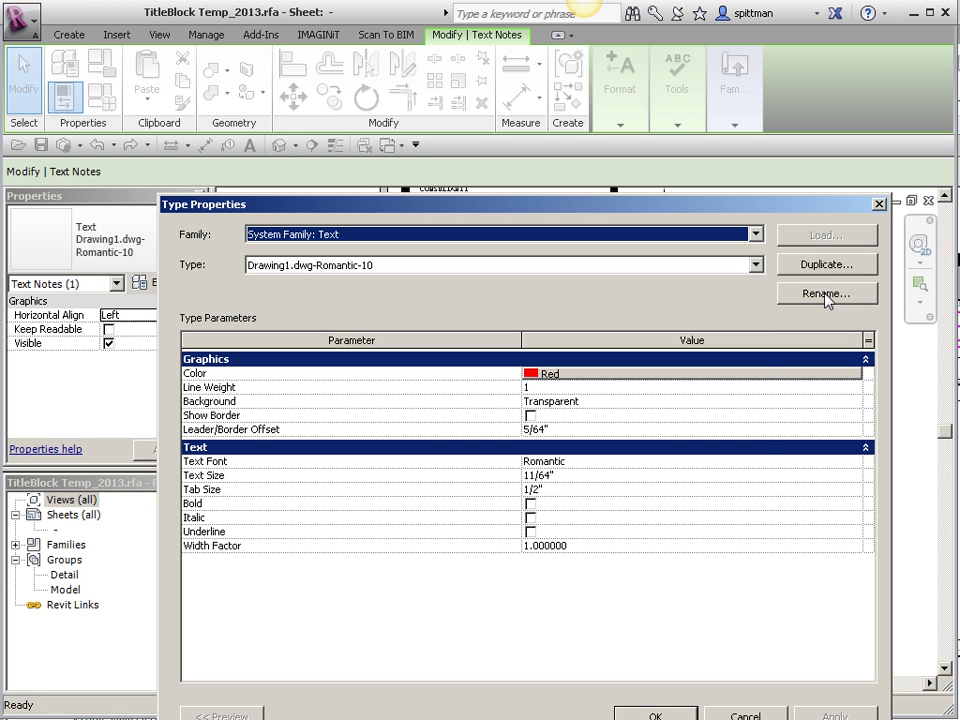
left_click(757, 265)
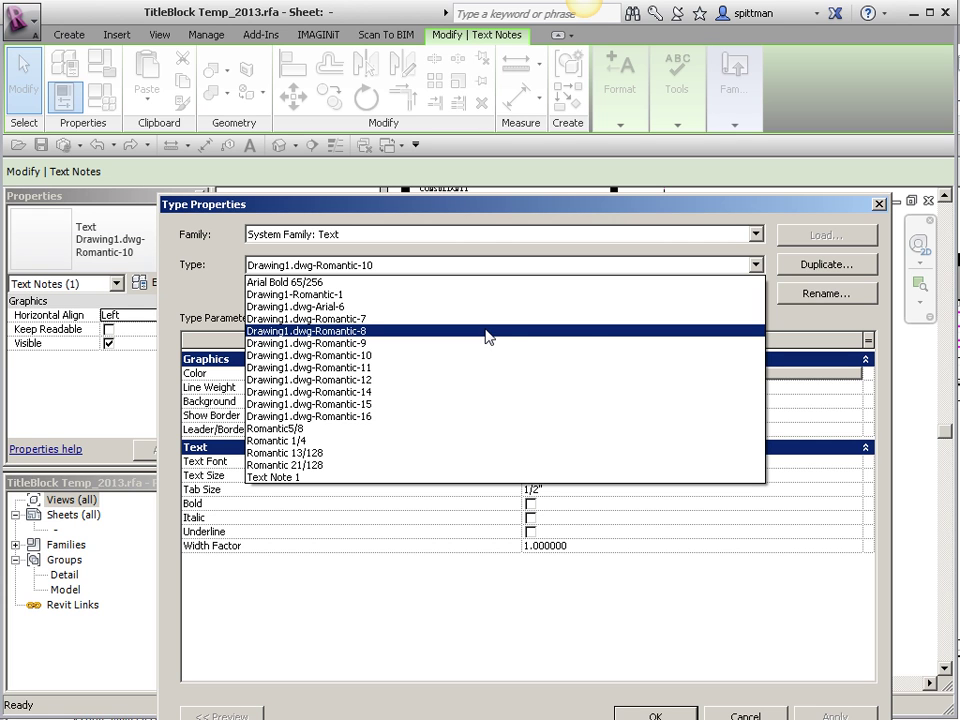
left_click(829, 301)
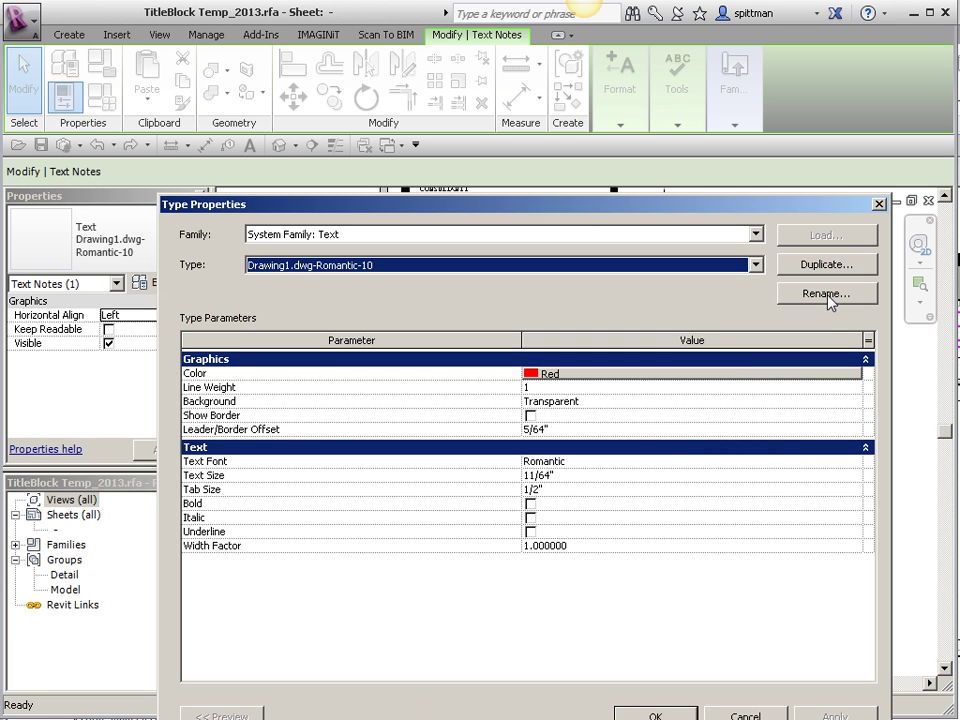
left_click(824, 294)
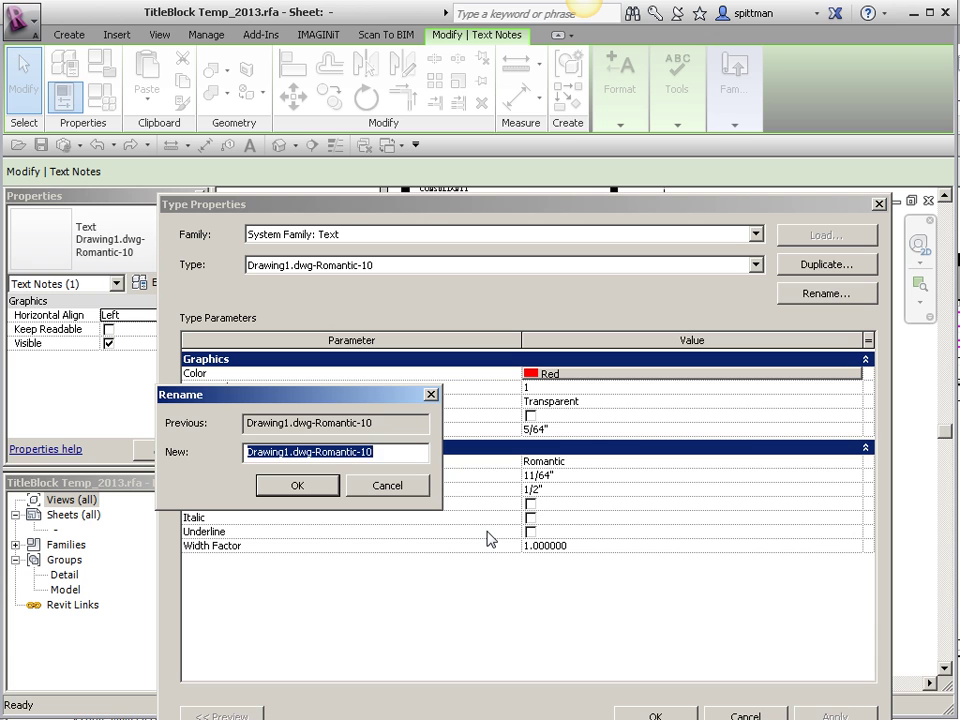
type("r")
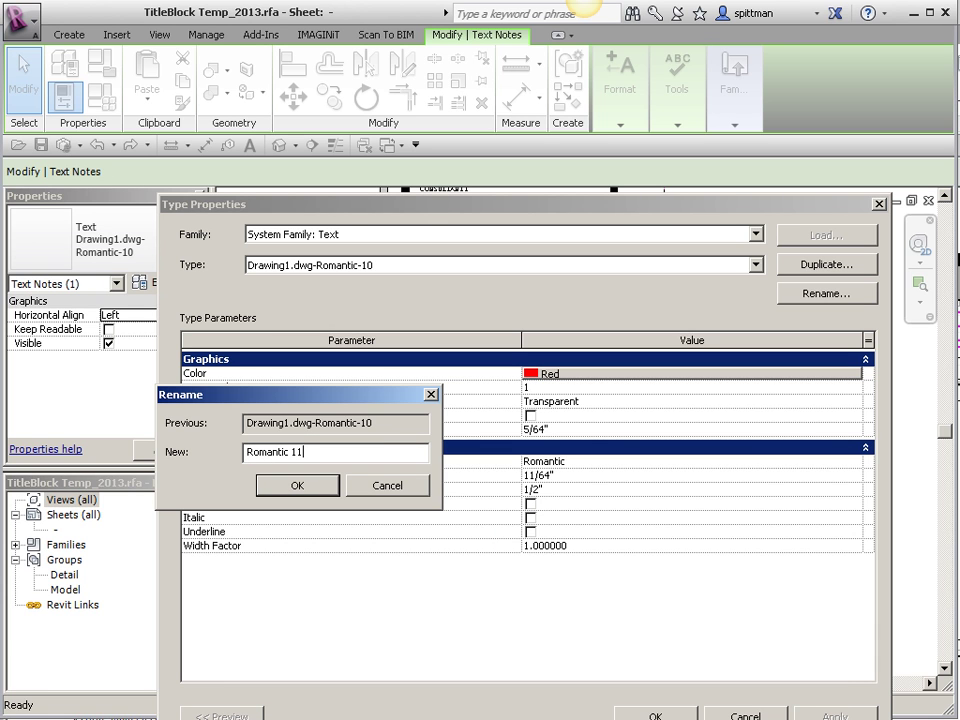
type("omantic 11/64")
left_click(302, 487)
left_click(669, 697)
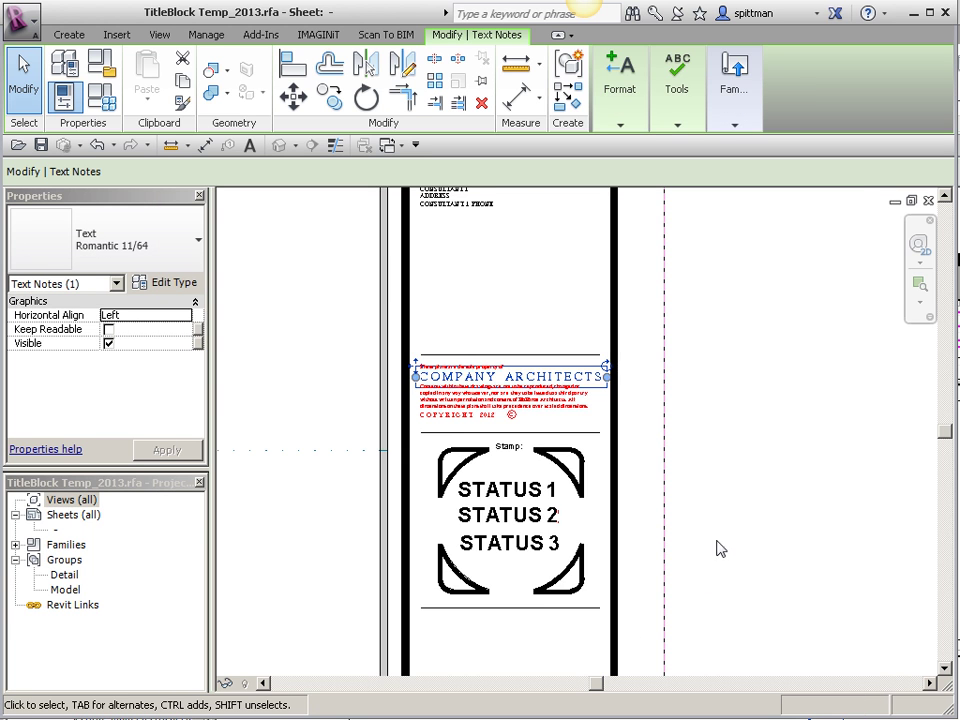
left_click(722, 533)
Filter a selection of the status stamp area to Lines (TB) to check the corner outlines, and clear the selection
scroll(724, 532, "down", 3)
scroll(725, 545, "down", 1)
middle_click_drag(724, 553, 776, 378)
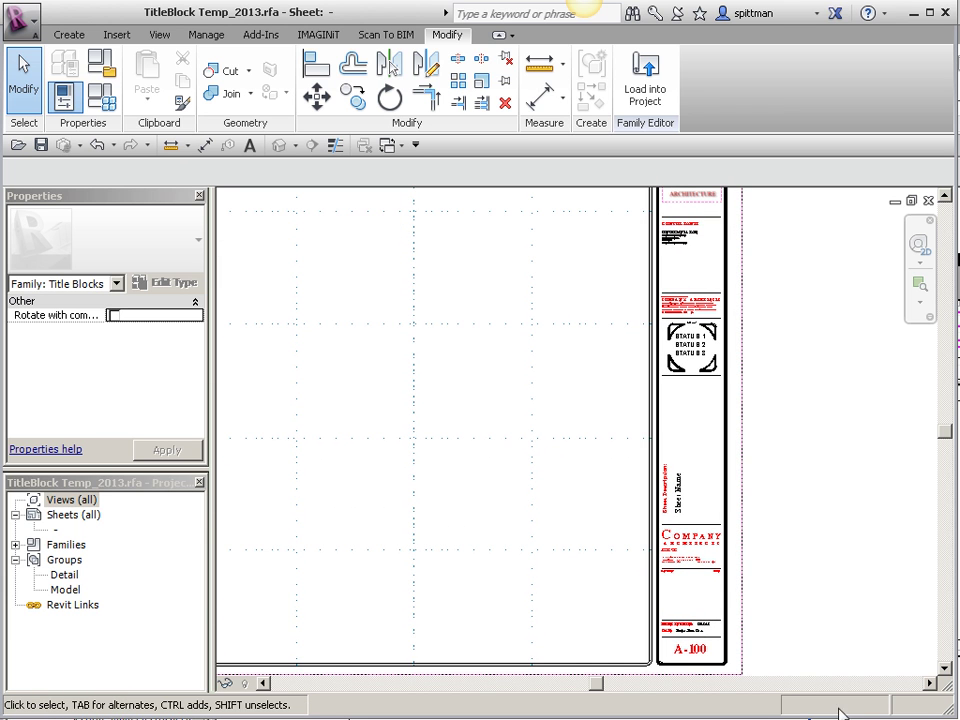
scroll(698, 345, "up", 4)
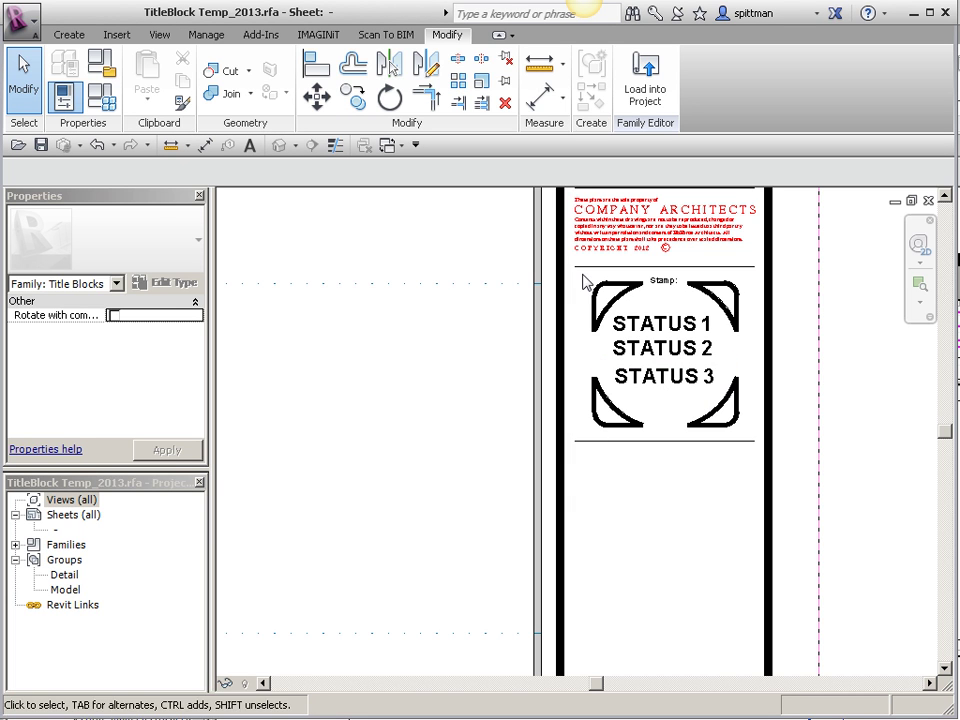
left_click_drag(581, 273, 767, 441)
left_click(637, 95)
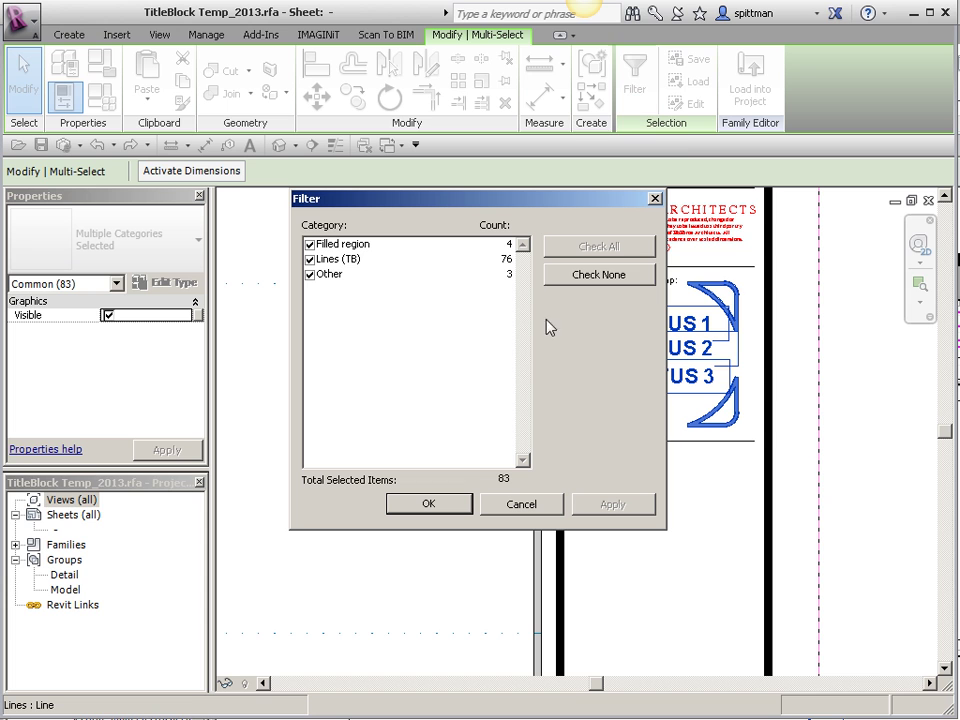
left_click(569, 276)
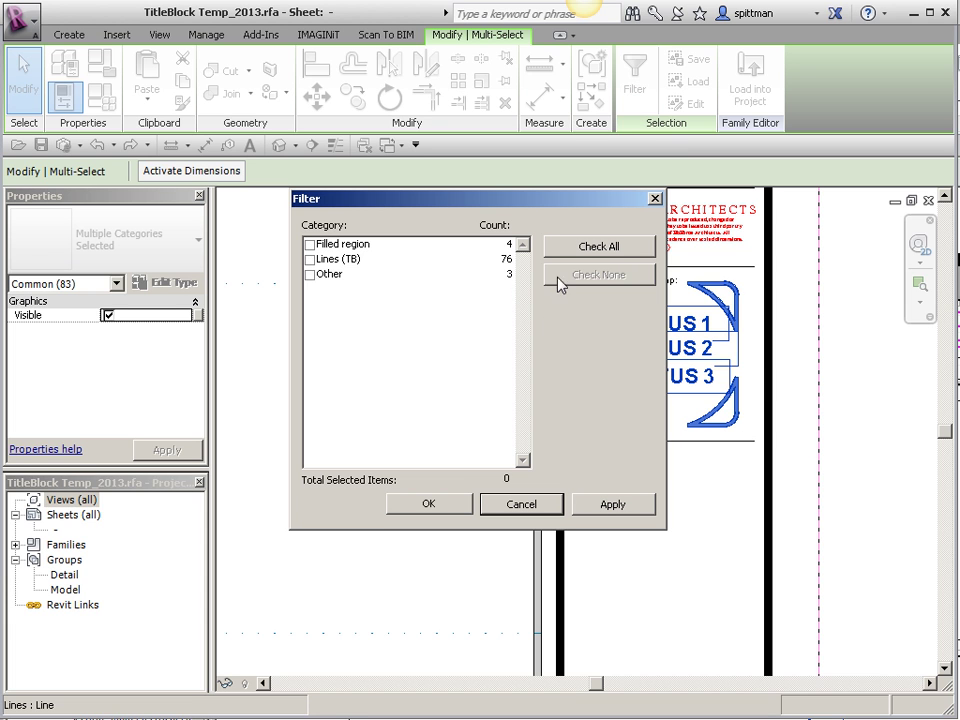
left_click(310, 259)
left_click(428, 504)
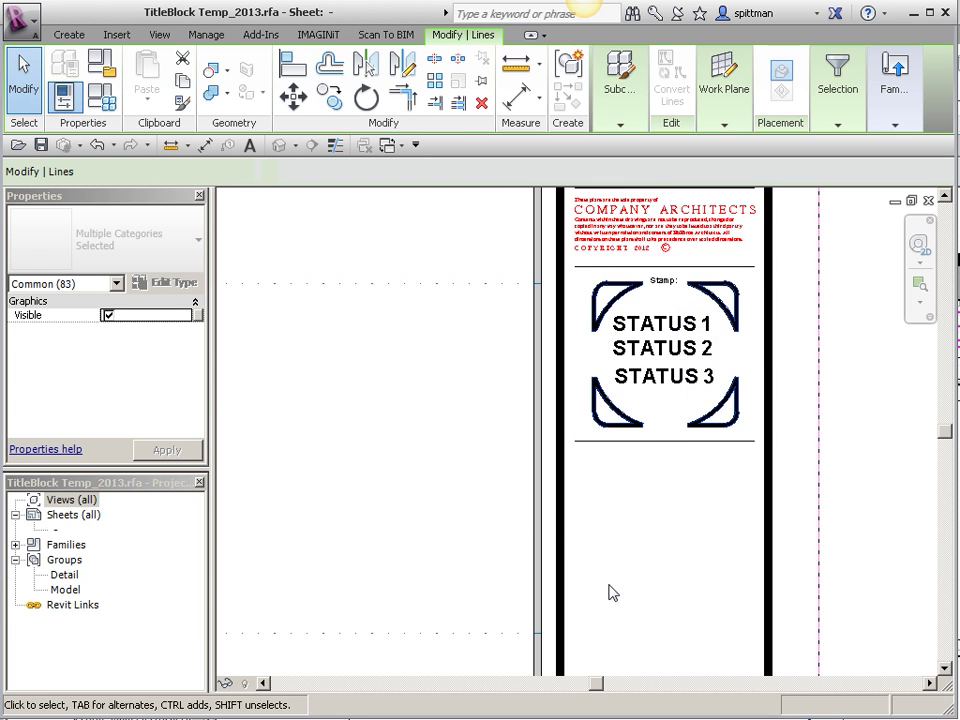
left_click(622, 576)
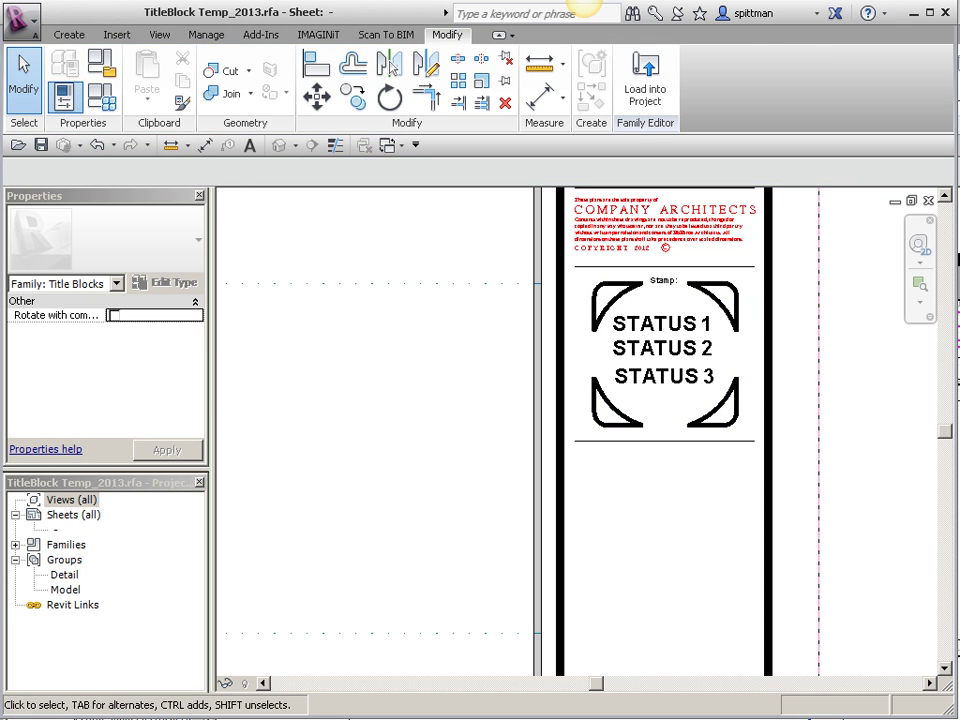
Select the sheet's drawing area and inspect its line categories in Filter, checking only Lines (_NO-PLOT) before cancelling
key("ctrl+a")
key("z")
key("f")
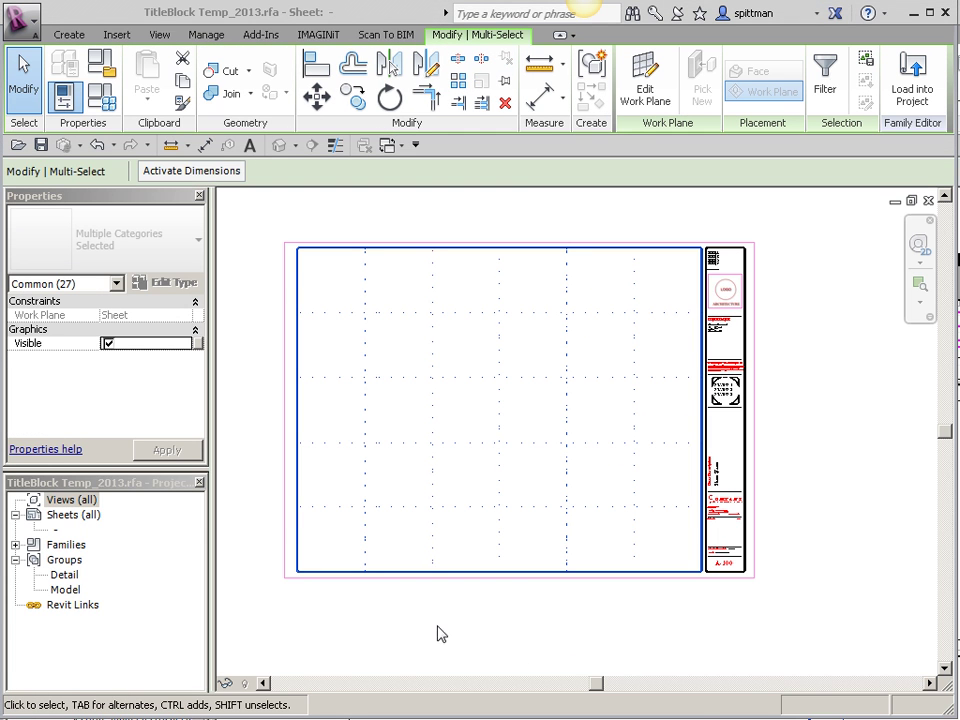
left_click(281, 601)
left_click_drag(270, 592, 707, 229)
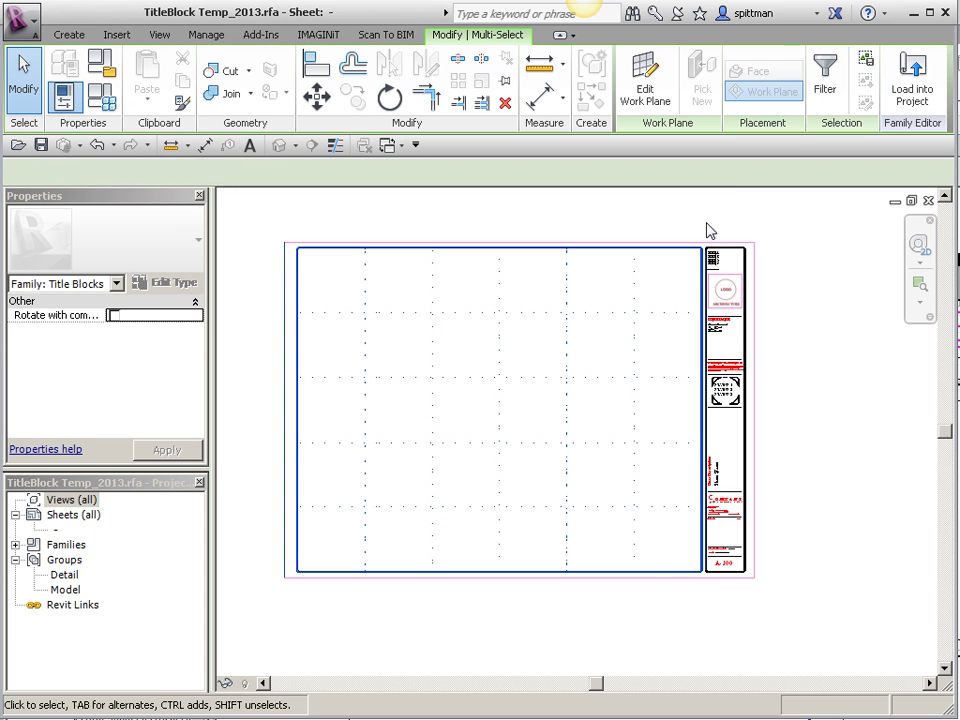
left_click(821, 90)
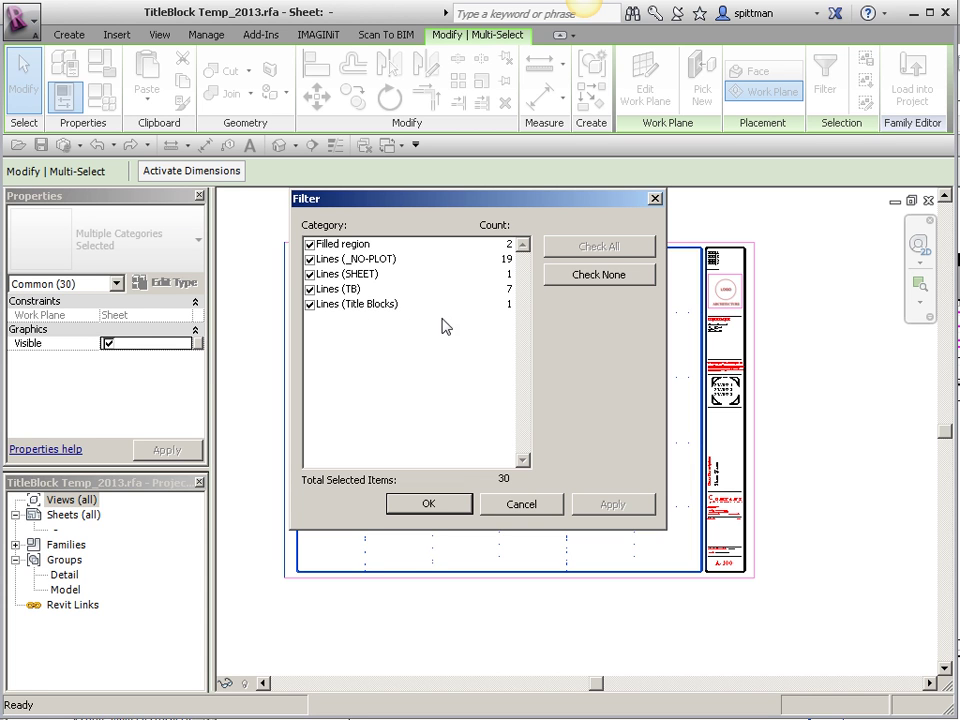
left_click(598, 275)
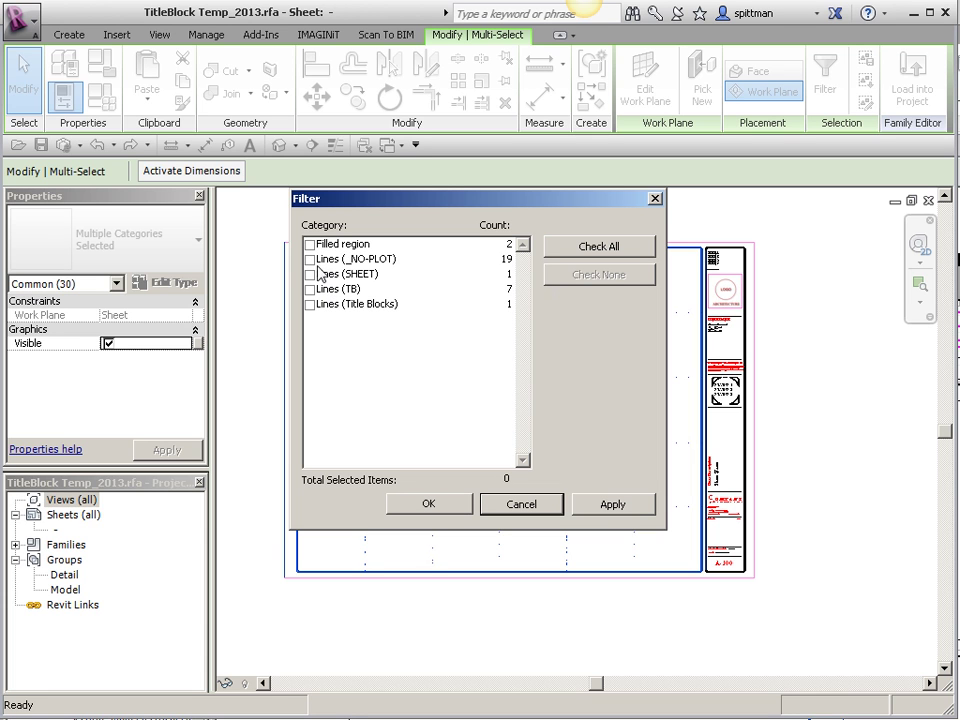
left_click(310, 259)
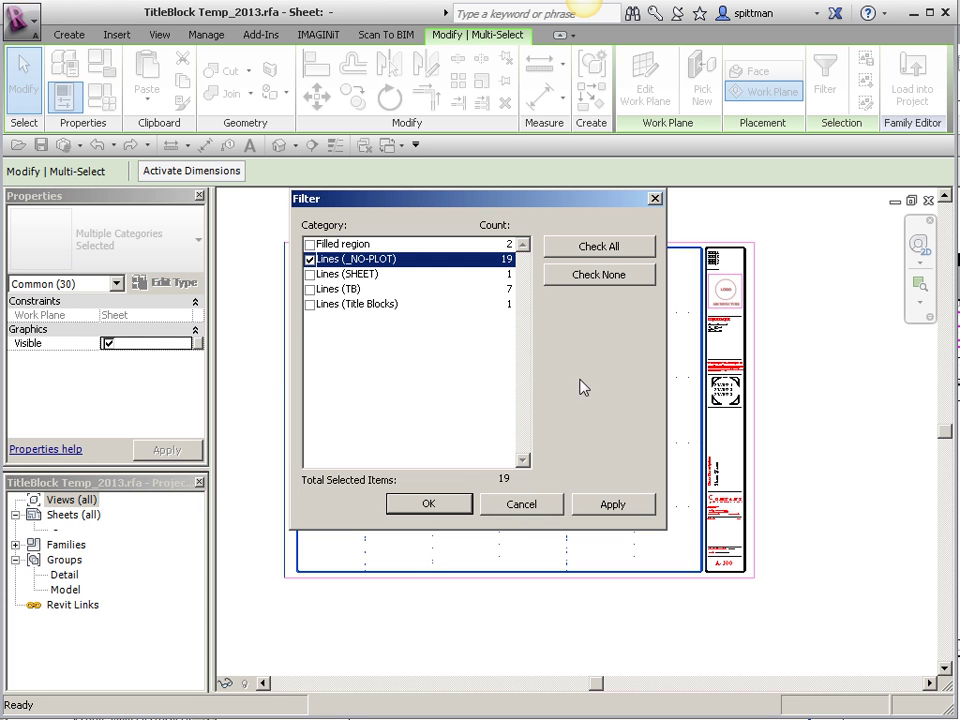
left_click(526, 507)
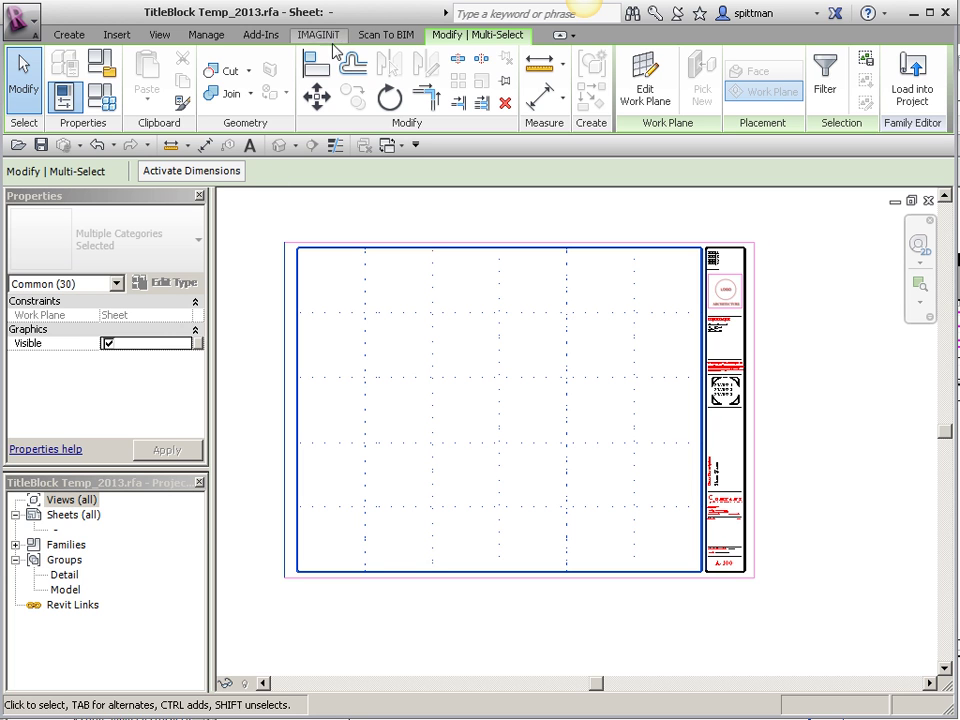
Review the line weights, colors and patterns of the Title Blocks subcategories in Object Styles
left_click(206, 34)
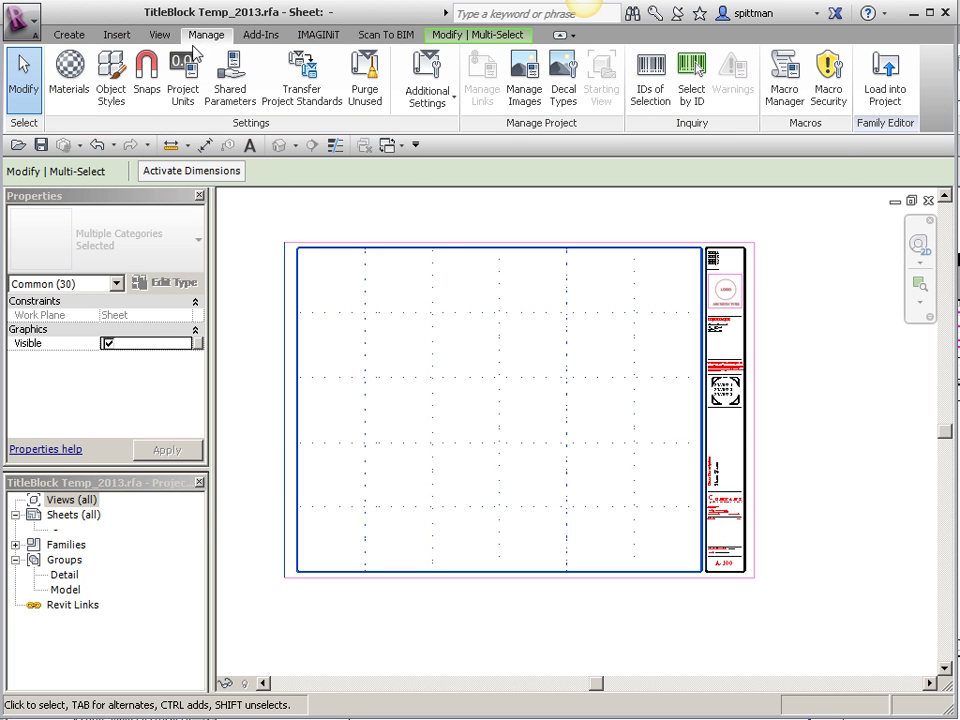
left_click(111, 88)
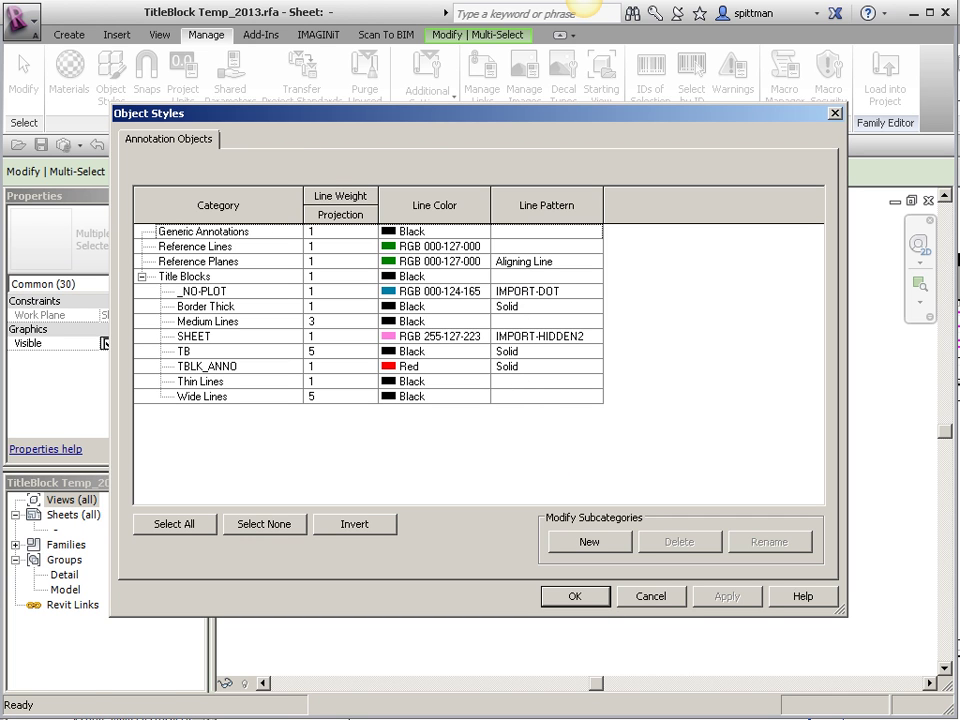
left_click(575, 596)
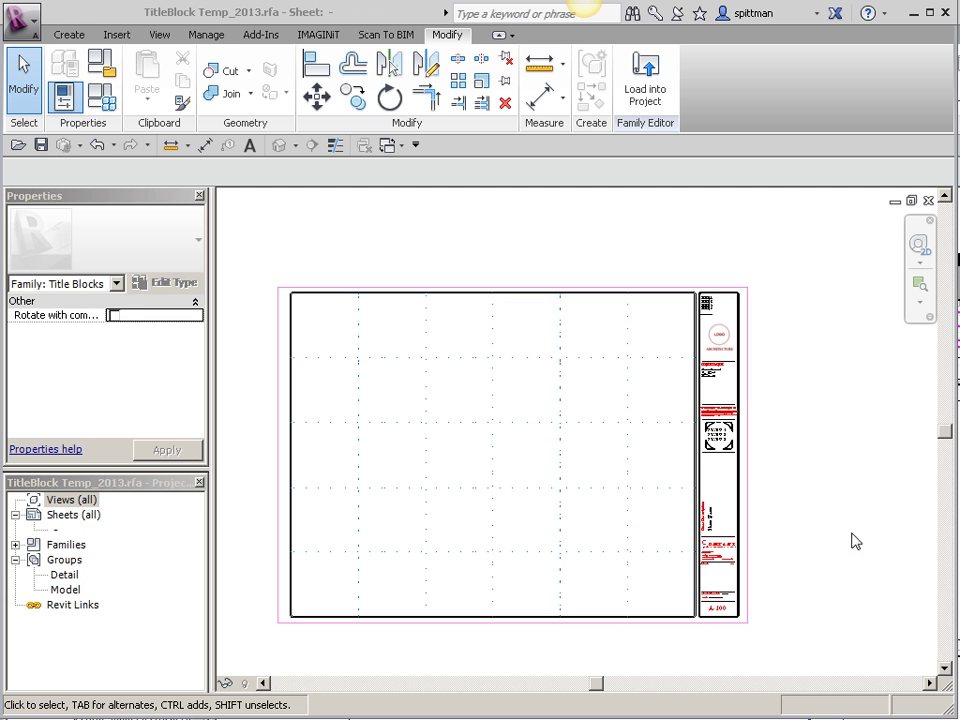
Create a new title block family from the E1 - 42 x 30.rft template
left_click(24, 22)
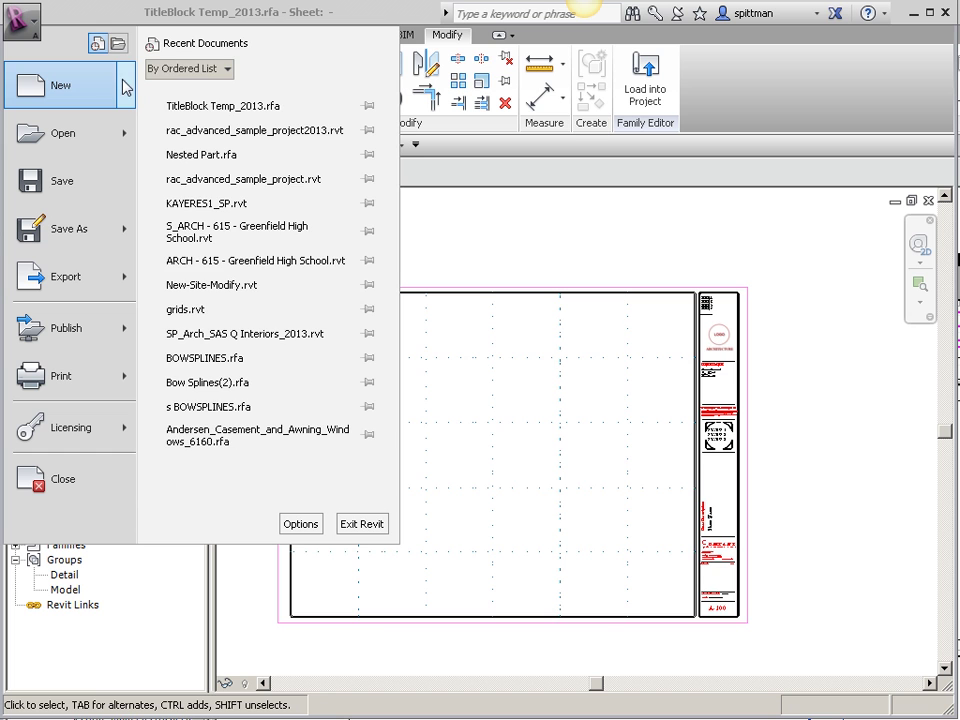
mouse_move(121, 85)
left_click(170, 258)
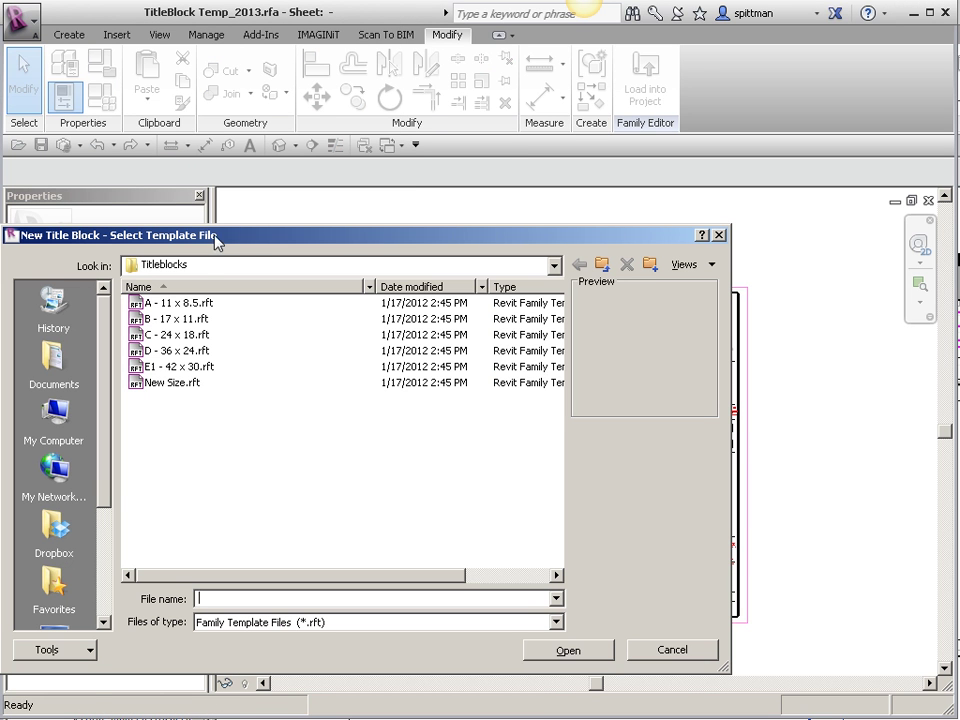
left_click(165, 366)
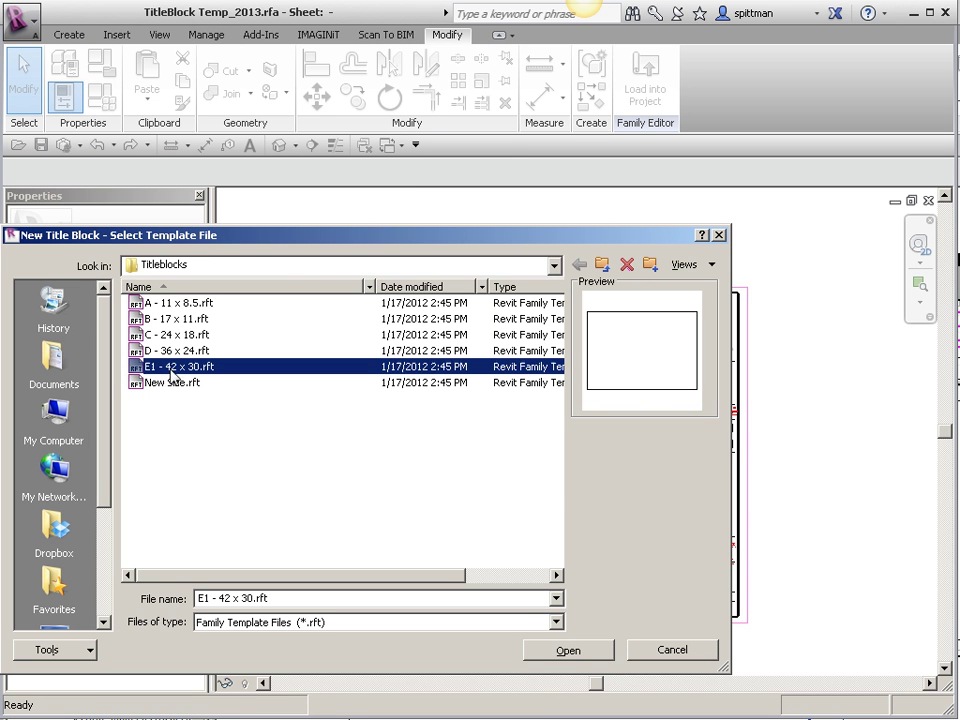
left_click(568, 651)
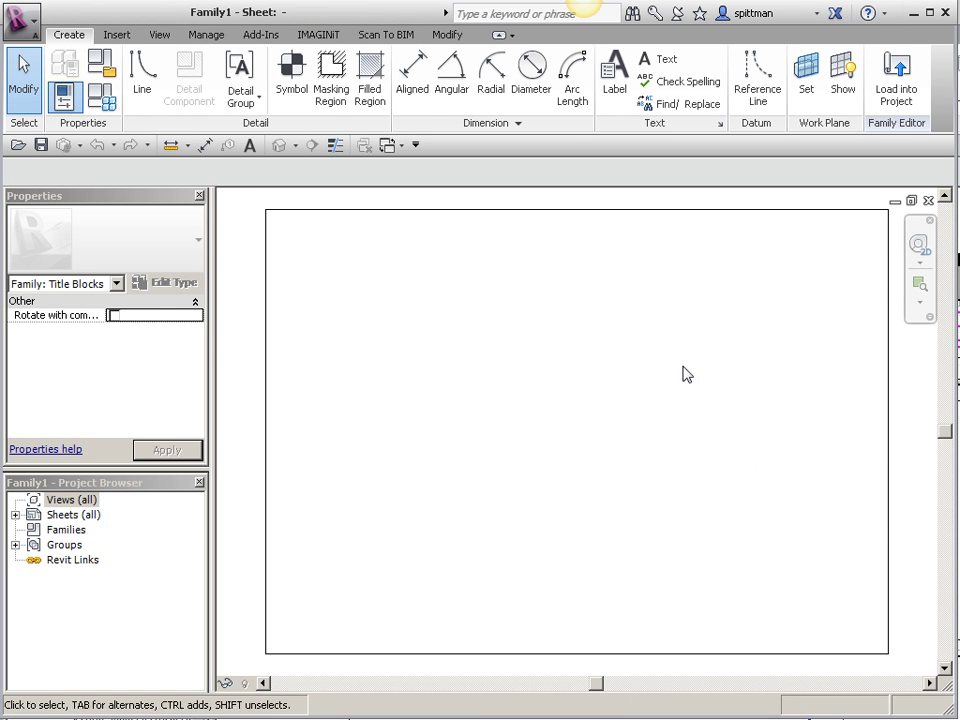
Switch back to the TitleBlock Temp_2013.rfa sheet and select all of its title block lines, text and labels inside the sheet boundary
left_click(389, 147)
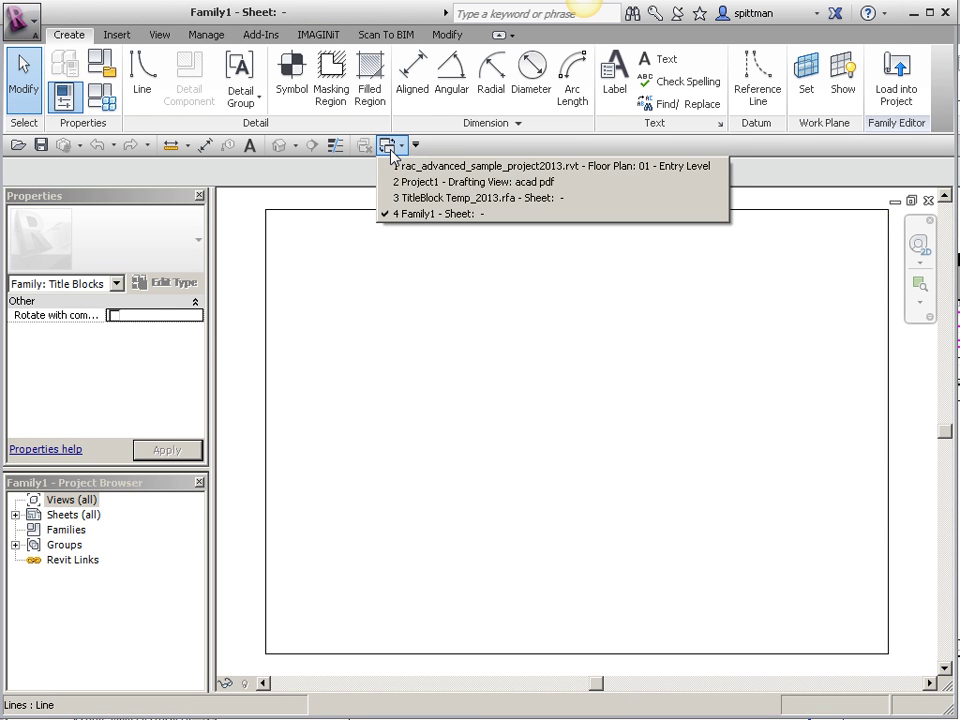
left_click(432, 198)
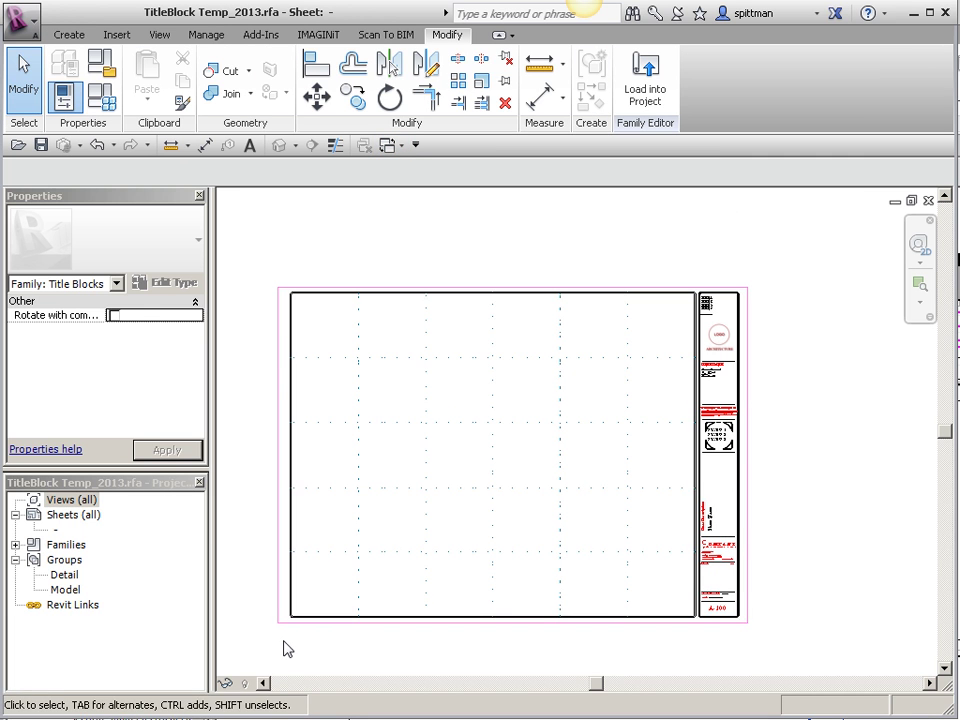
left_click_drag(283, 645, 747, 292)
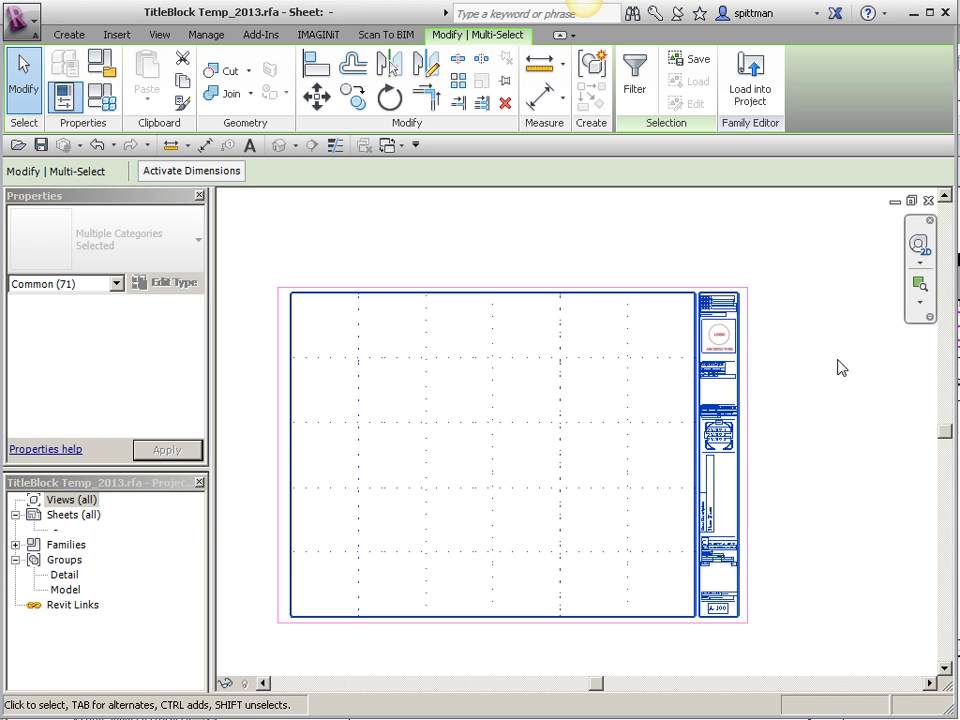
Change the selection highlight color to red in the Graphics options
left_click(19, 17)
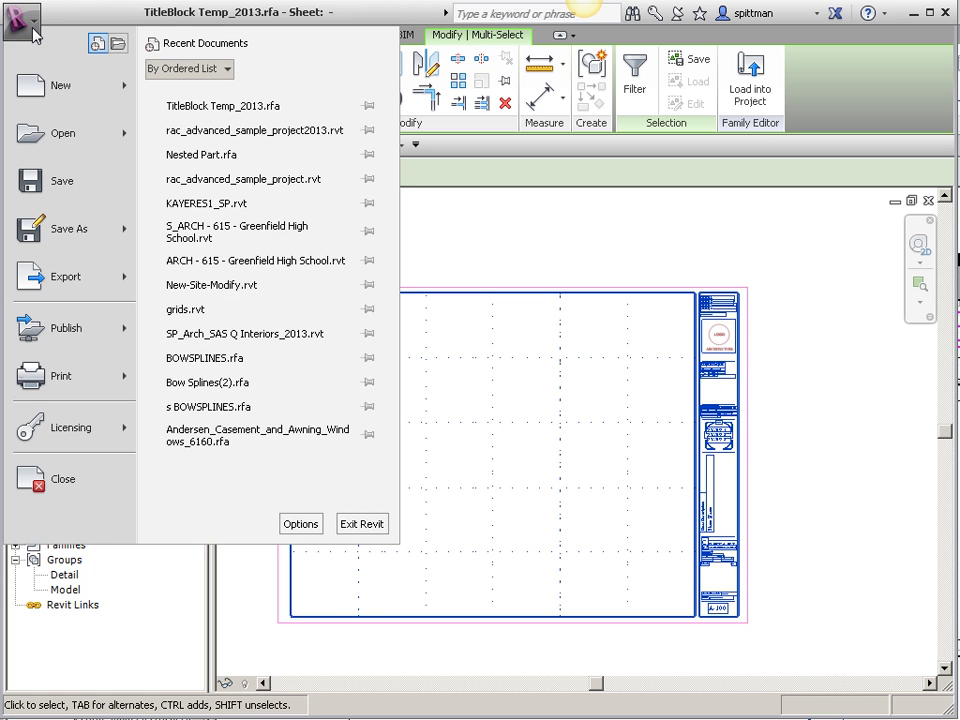
left_click(305, 525)
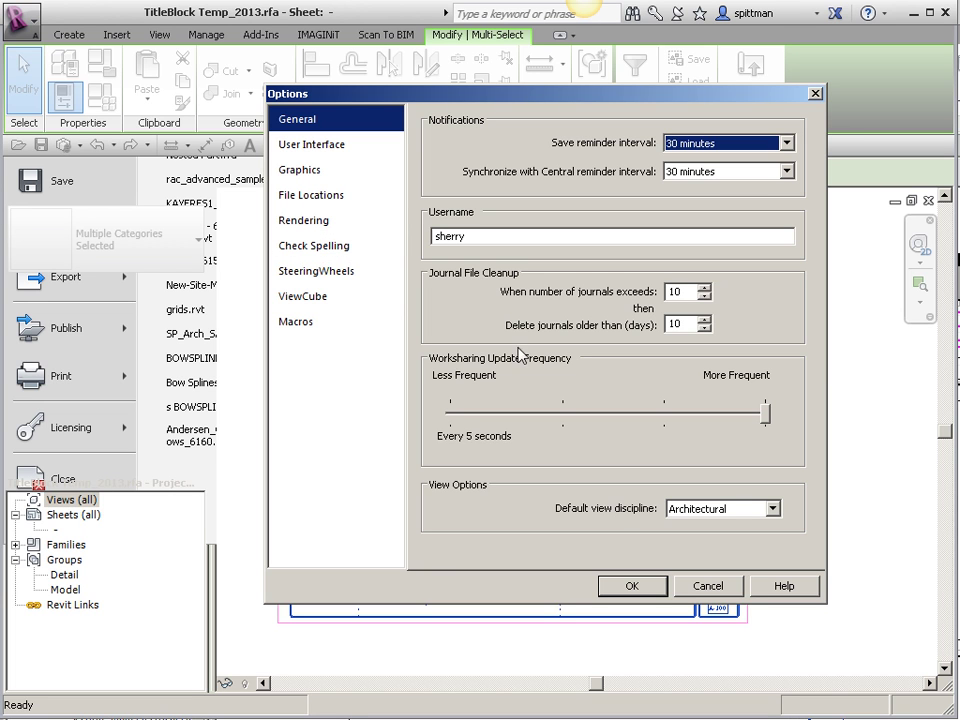
left_click(302, 178)
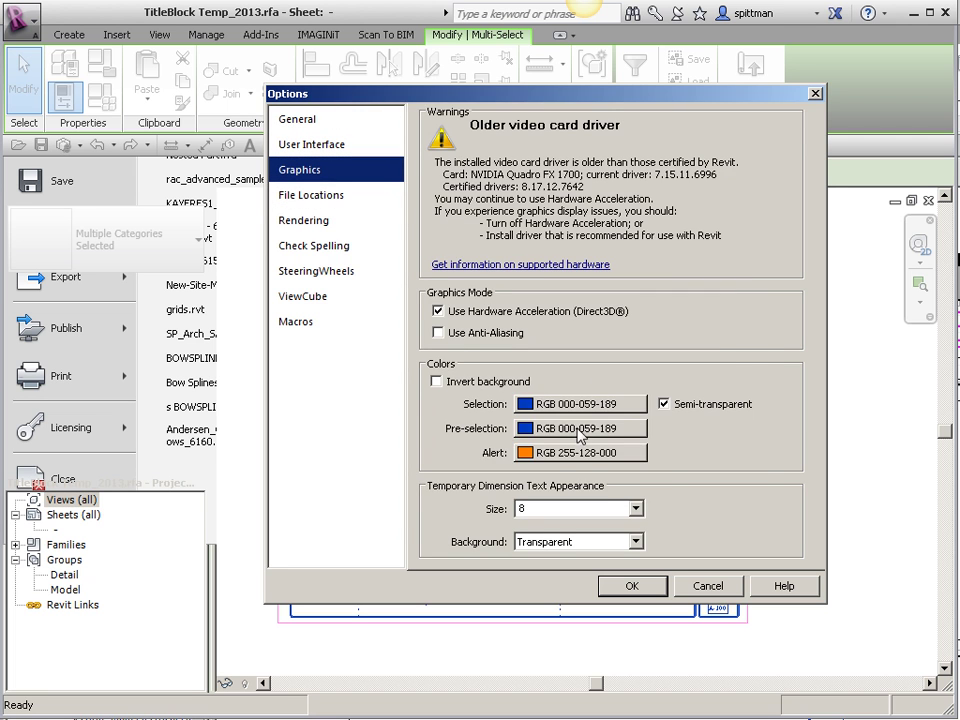
left_click(553, 343)
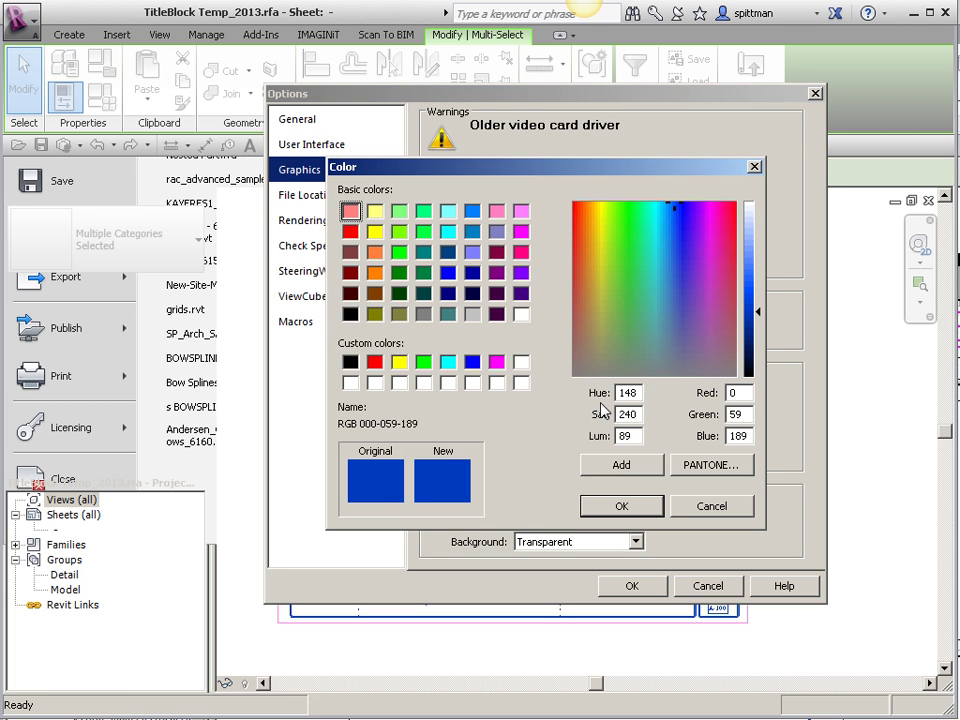
left_click(374, 362)
left_click(641, 507)
left_click(632, 587)
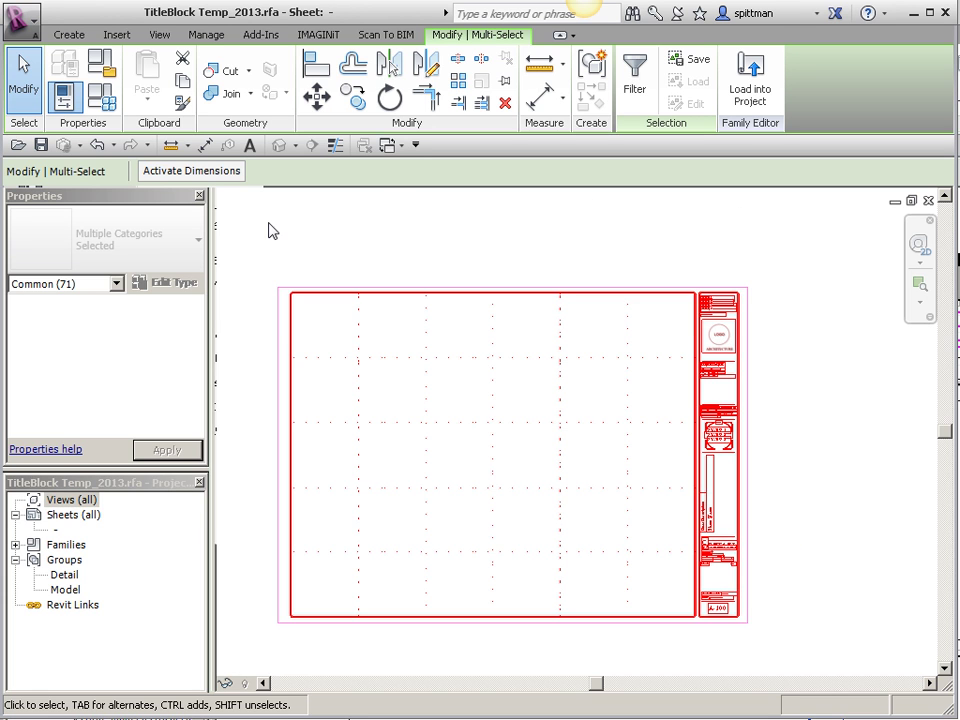
Copy the selected title block elements, paste them aligned into the Family1 sheet, and clear the selection
left_click(188, 84)
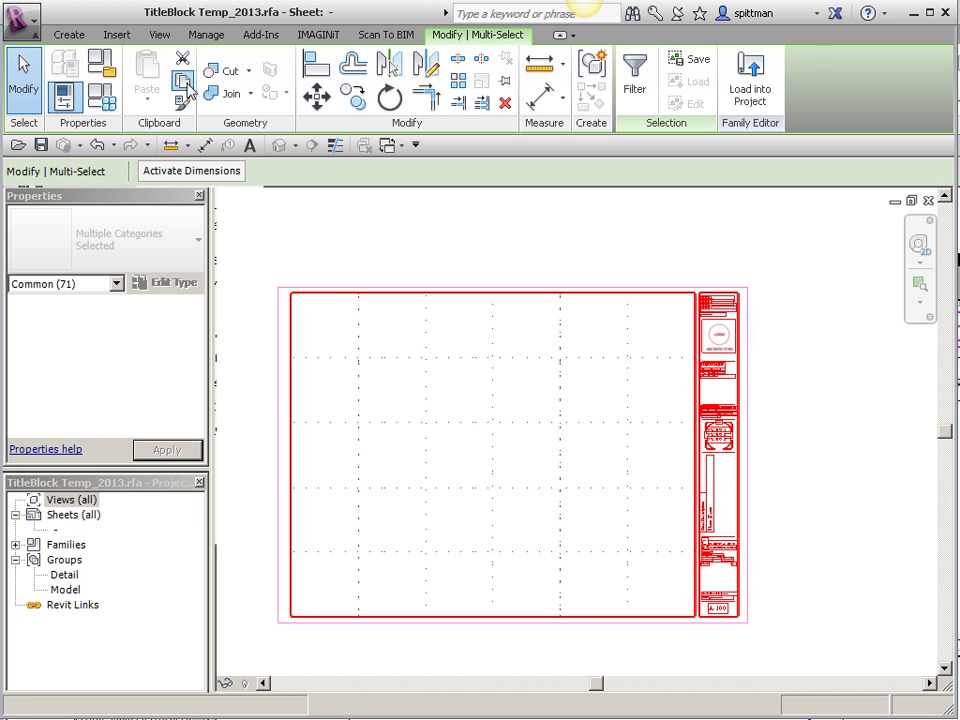
left_click(390, 153)
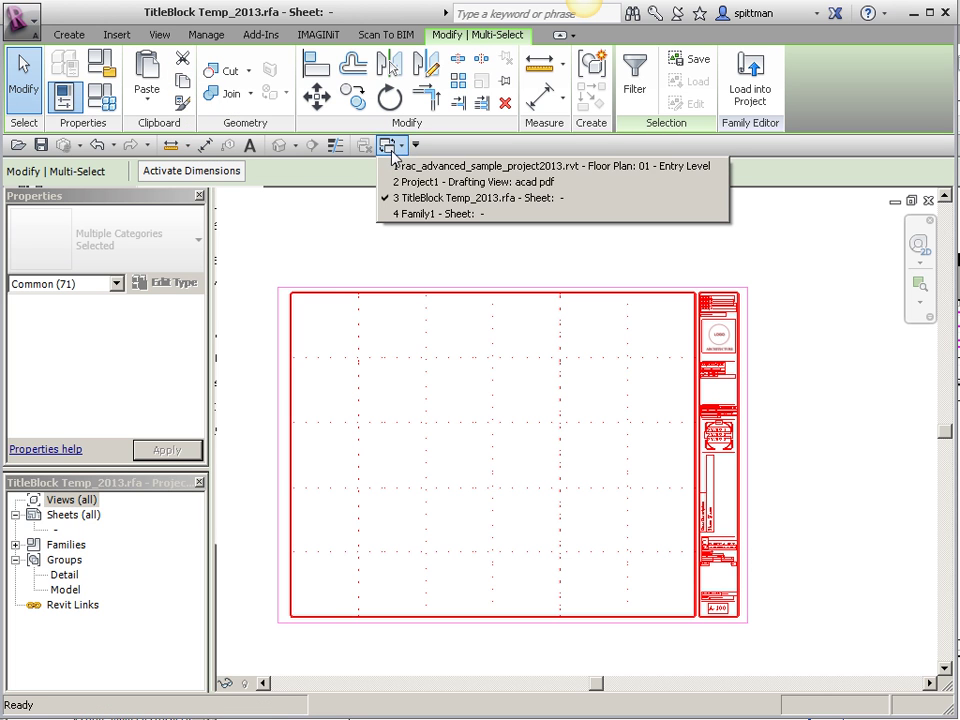
left_click(403, 213)
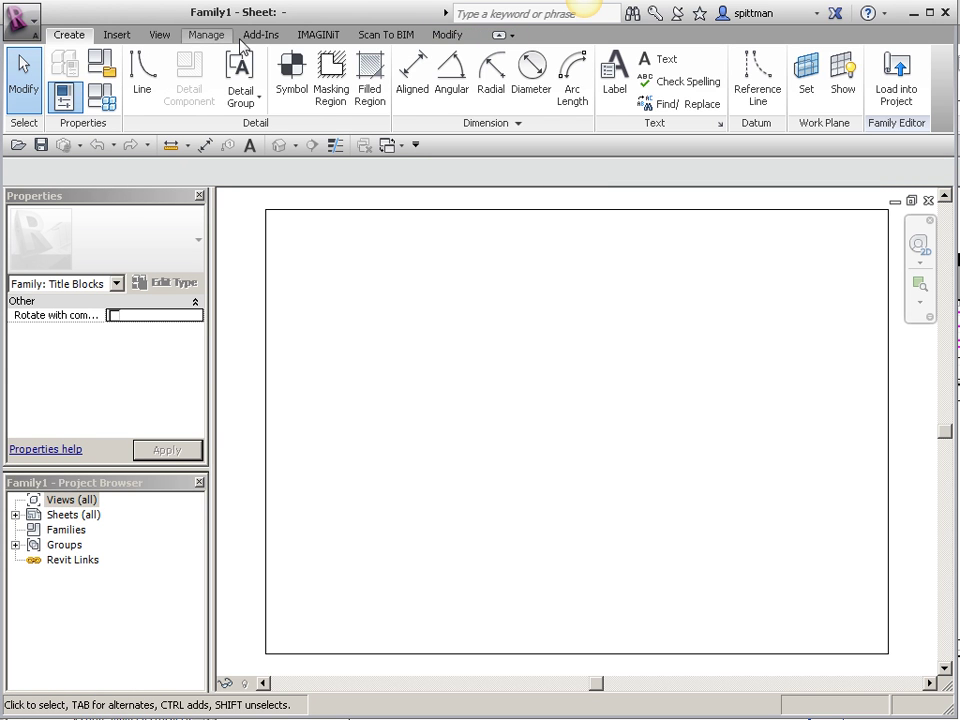
left_click(445, 36)
left_click(155, 106)
left_click(190, 247)
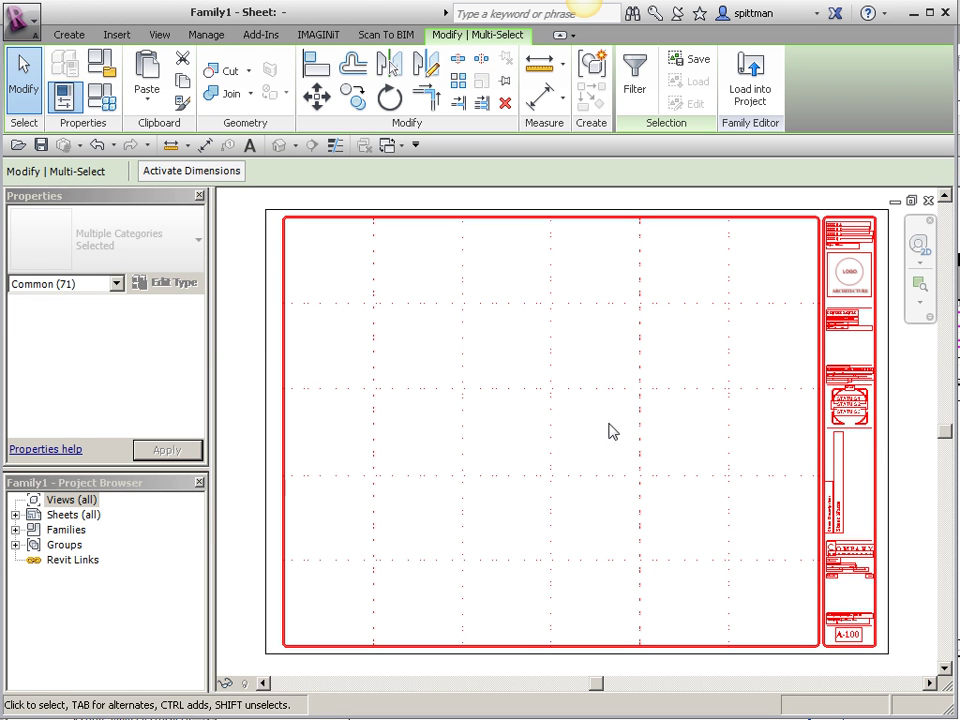
left_click(676, 367)
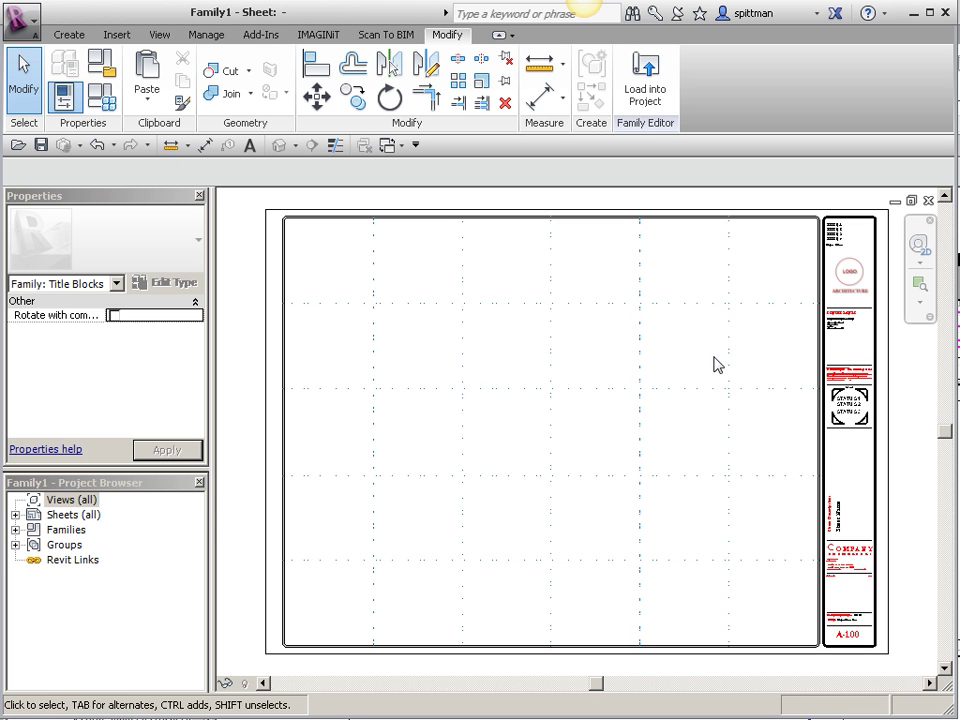
Select all _NO-PLOT grid lines in the drawing area and link their visibility to a new instance parameter named Detail Grid
left_click(733, 312)
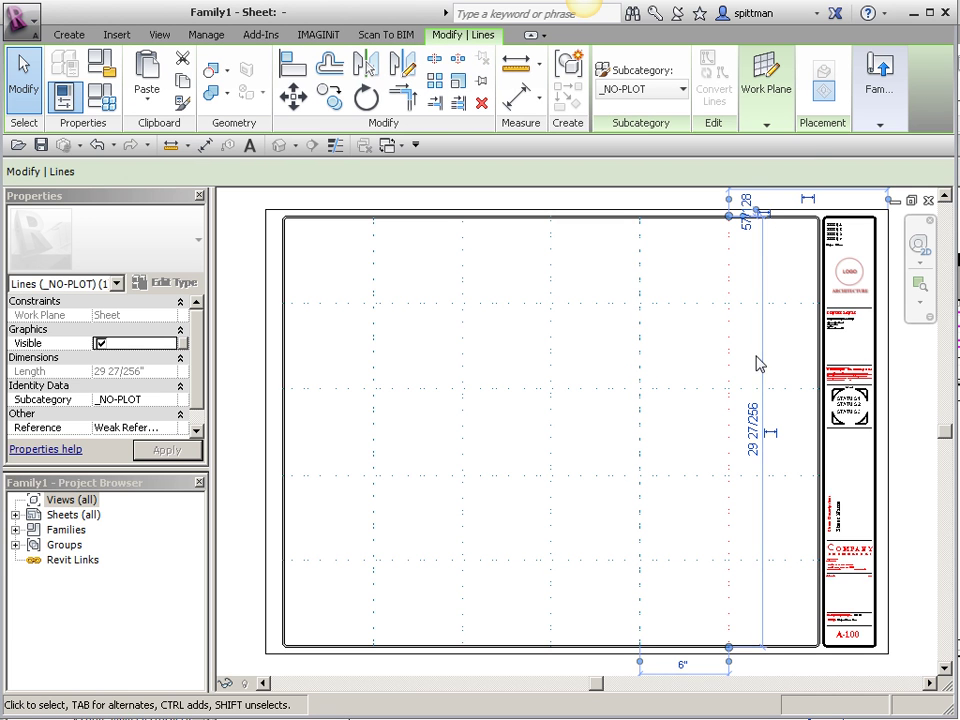
left_click(690, 360)
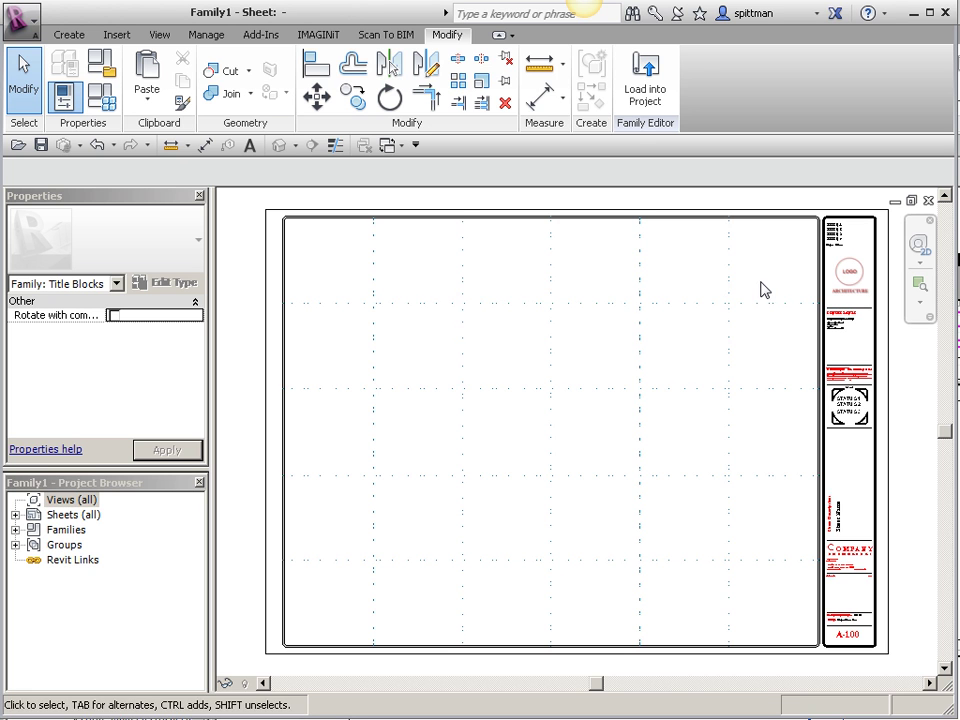
left_click_drag(760, 290, 355, 585)
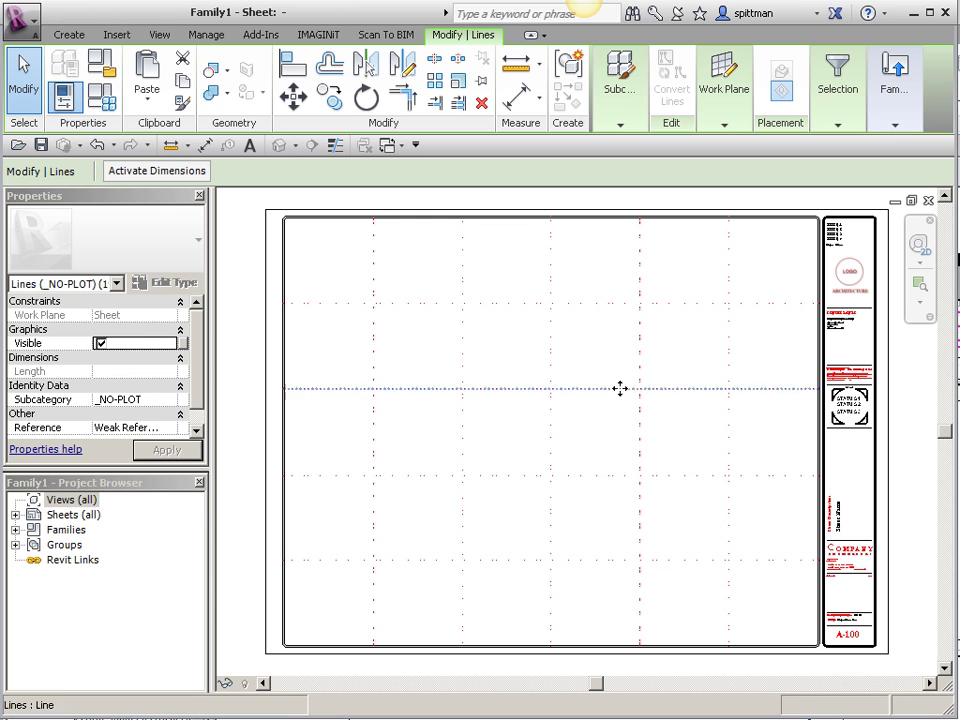
left_click(183, 343)
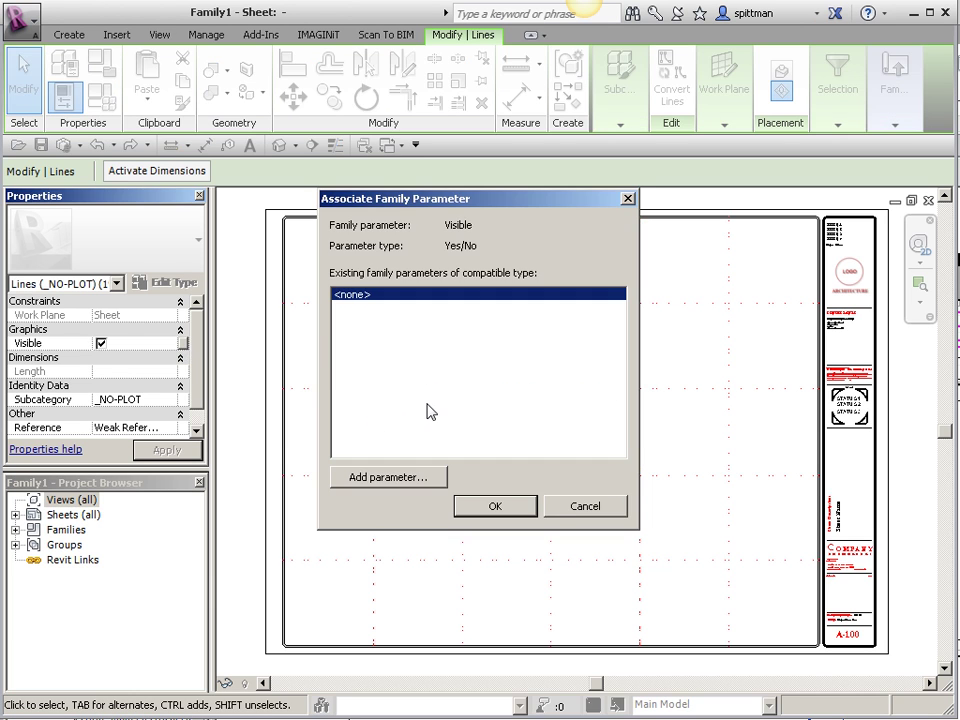
left_click(390, 478)
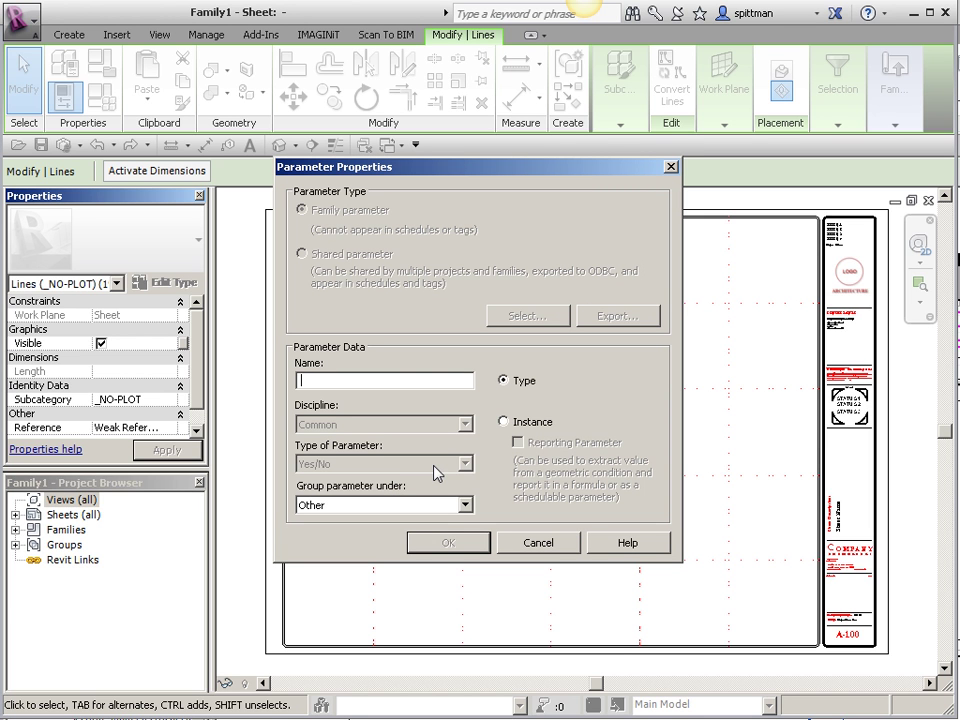
type("Detail Grid")
left_click(503, 422)
left_click(450, 544)
left_click(473, 508)
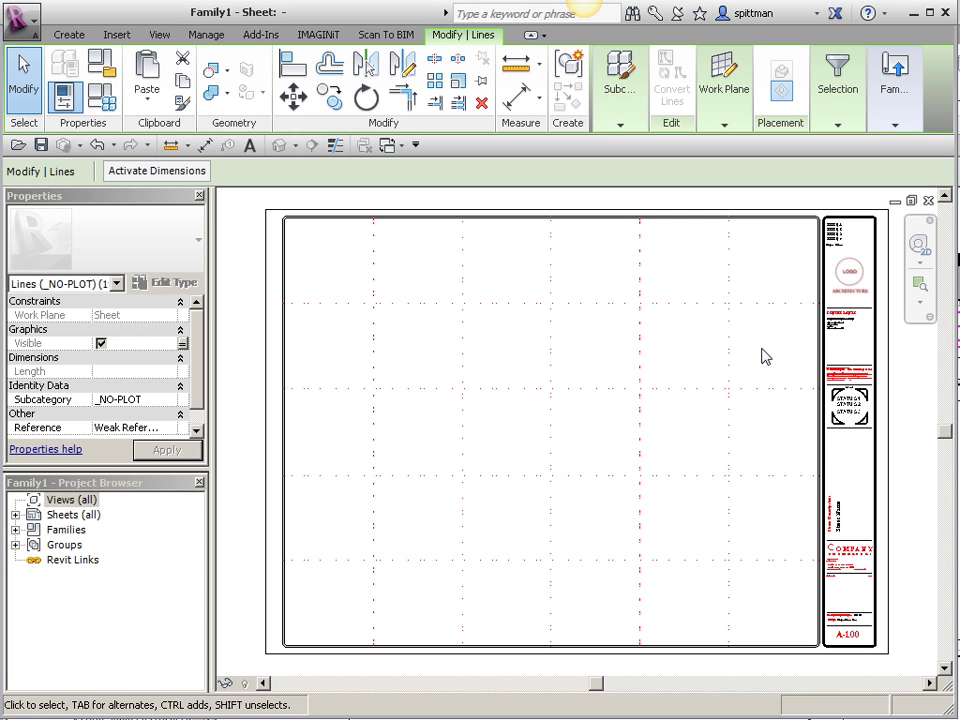
key("Escape")
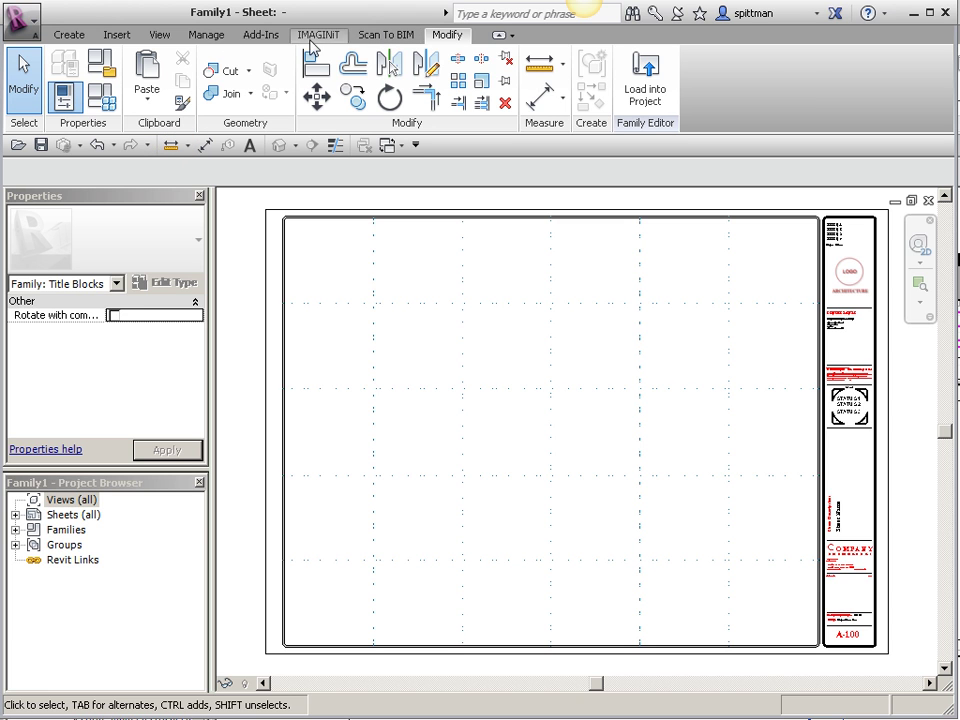
Set the line color of the TBLK_ANNO subcategory to black in Object Styles
left_click(209, 38)
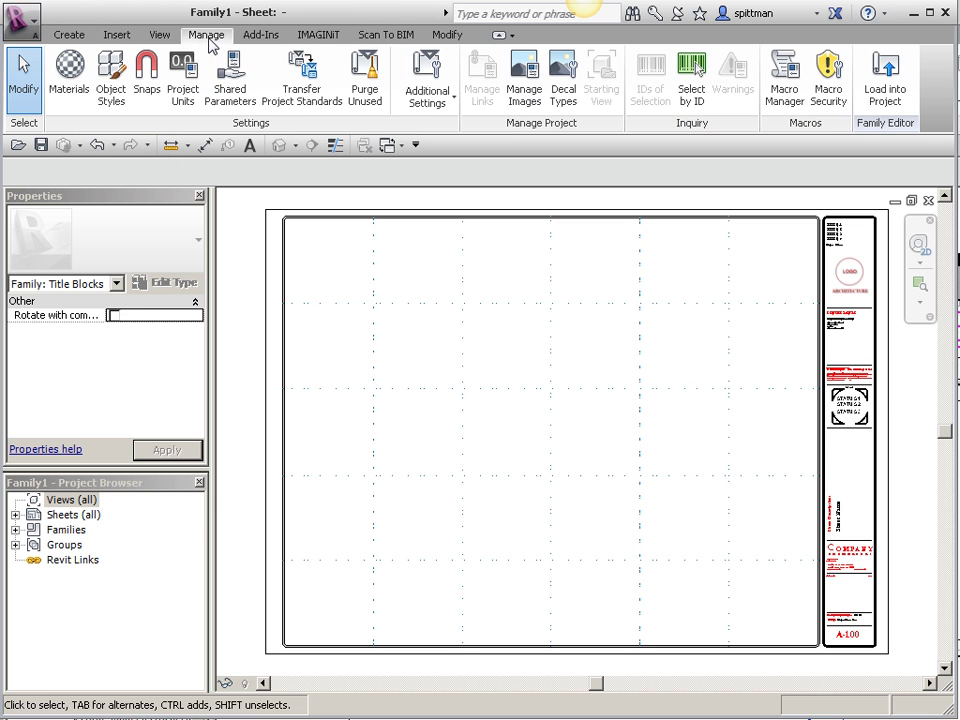
left_click(110, 70)
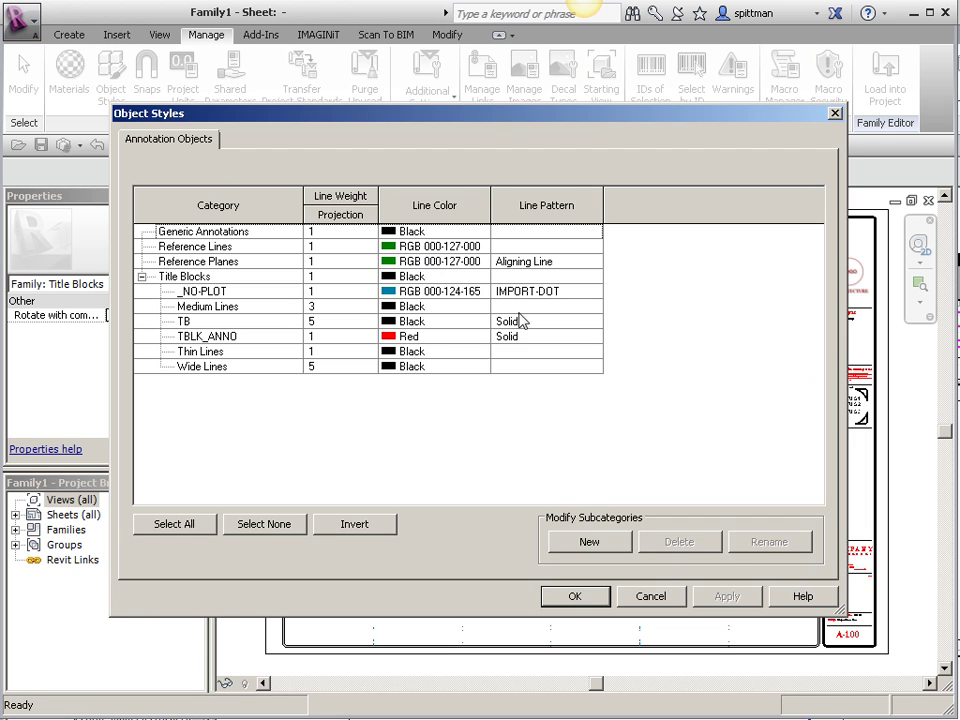
left_click(447, 338)
left_click(447, 338)
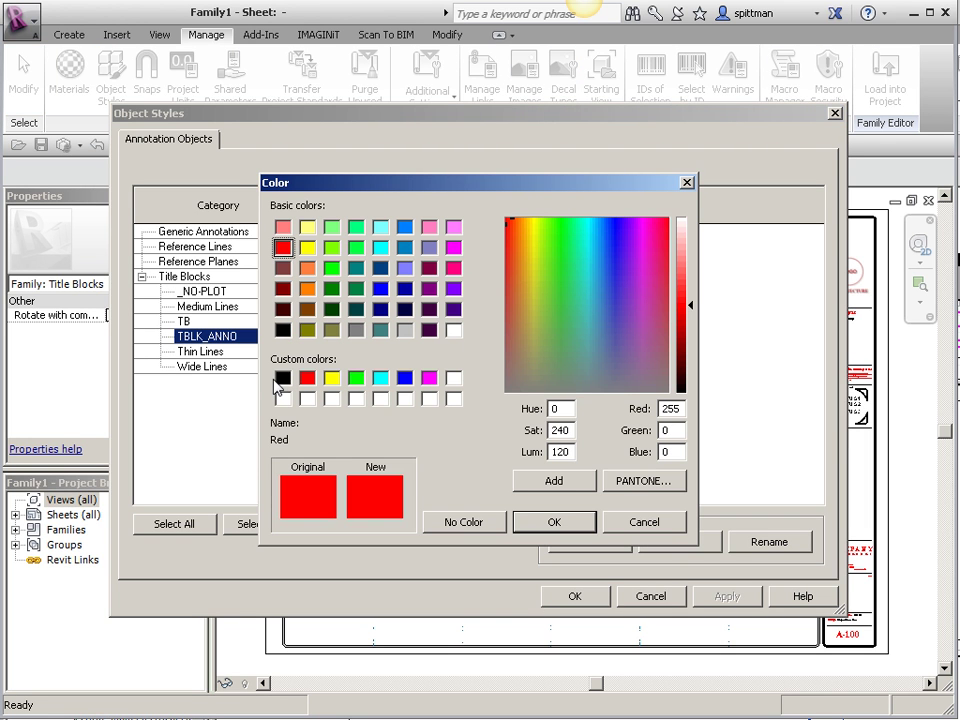
left_click(283, 377)
left_click(553, 521)
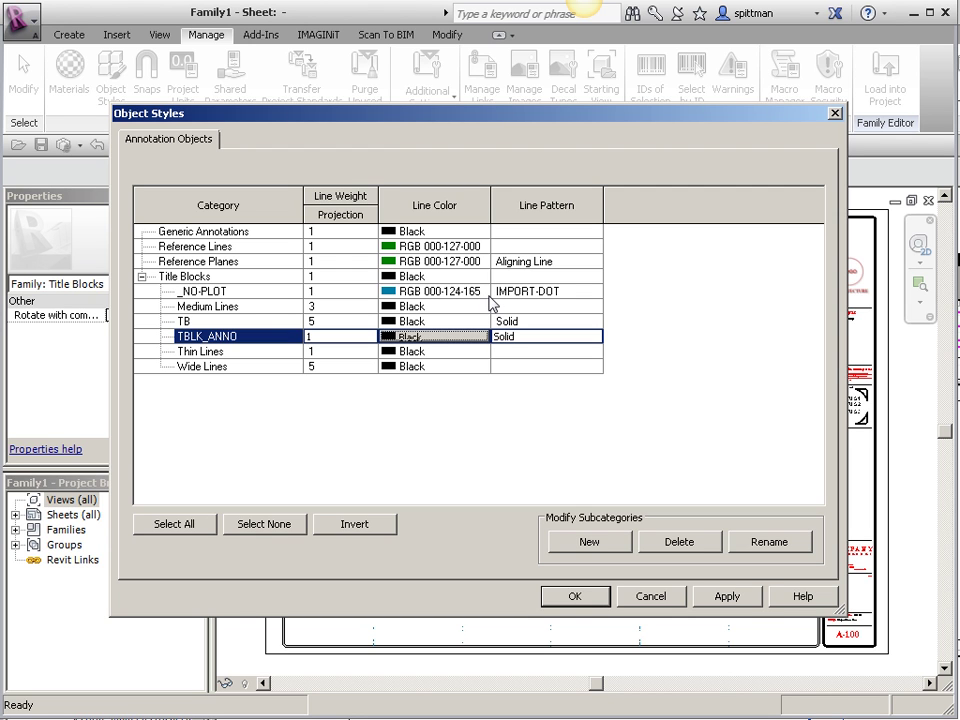
Review the line patterns available for the _NO-PLOT subcategory, keep IMPORT-DOT, and accept the Object Styles settings
left_click(583, 292)
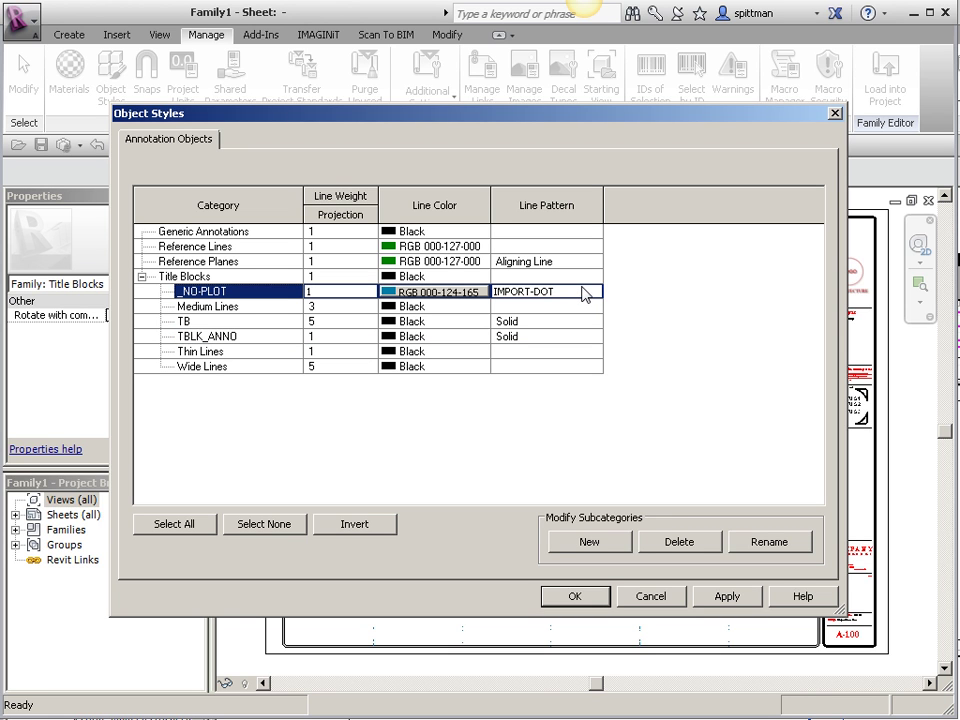
left_click(583, 292)
left_click(593, 292)
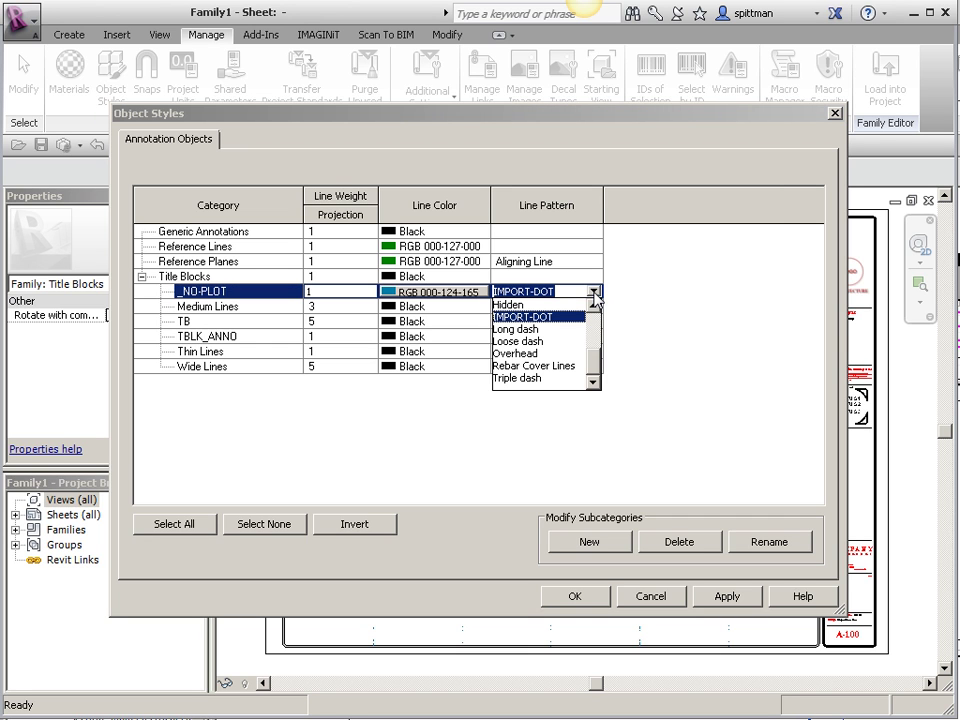
left_click(594, 293)
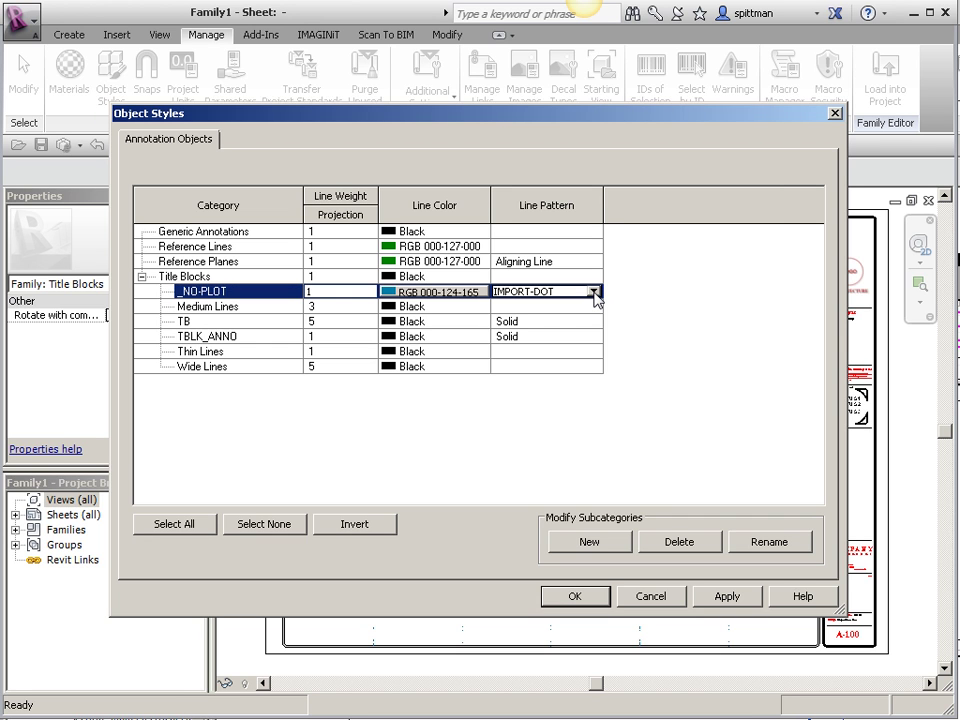
left_click(577, 604)
left_click(575, 597)
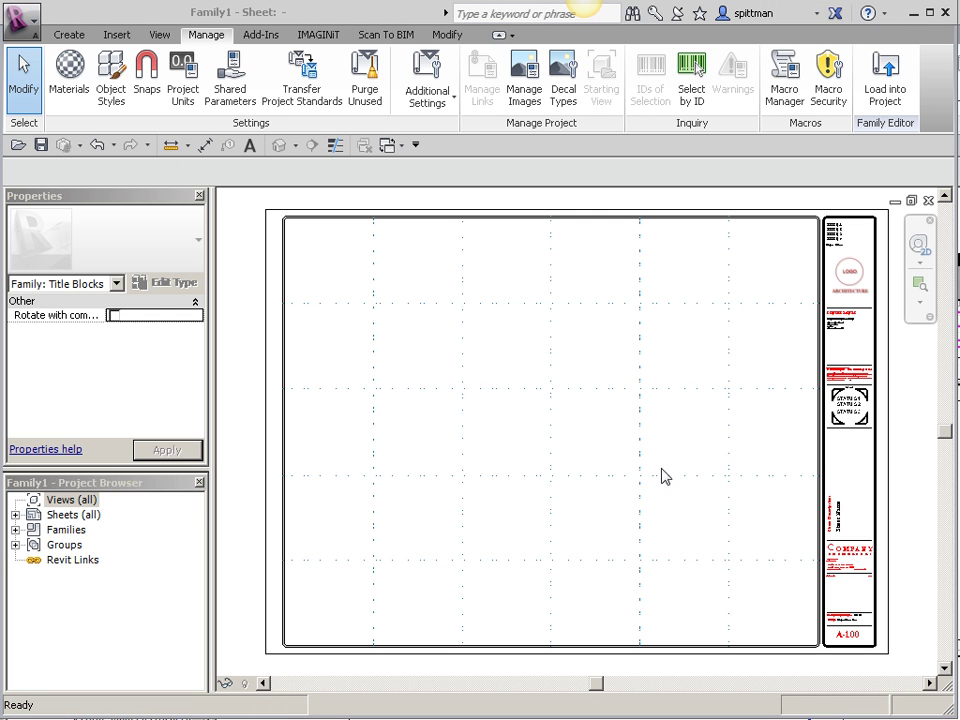
Rename the IMPORT-DOT line pattern to DOT 1/4 and accept the line pattern changes
left_click(437, 108)
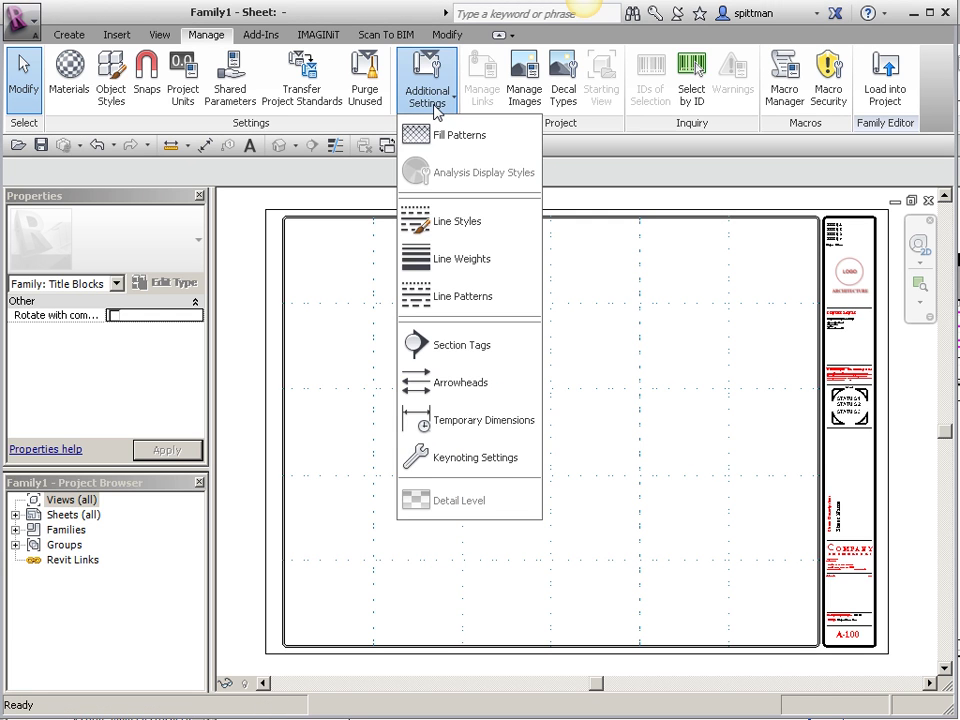
left_click(441, 306)
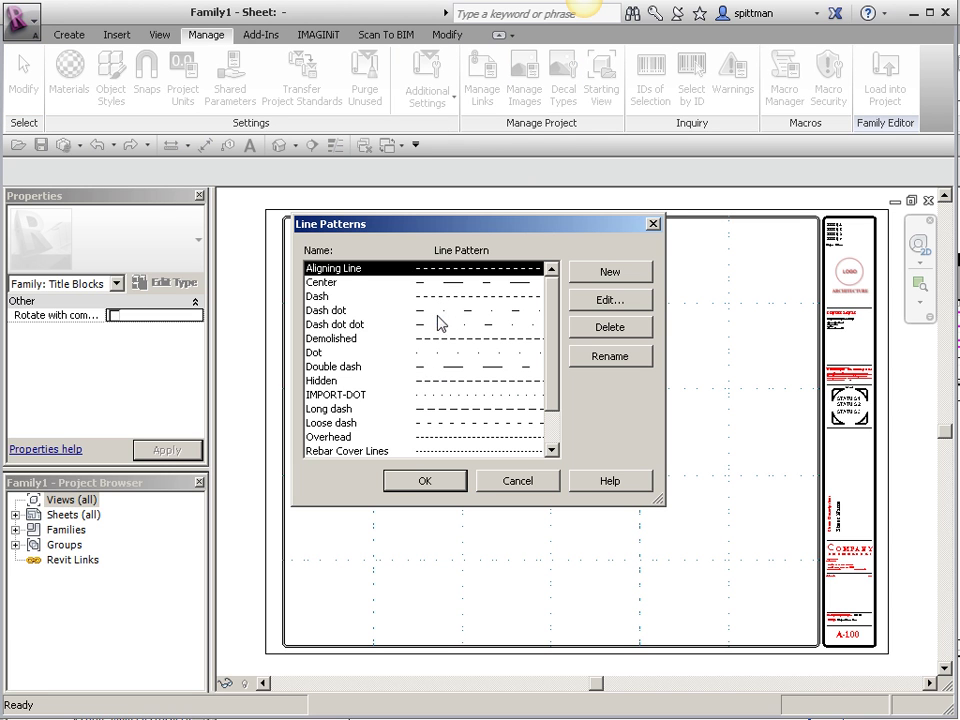
left_click(316, 396)
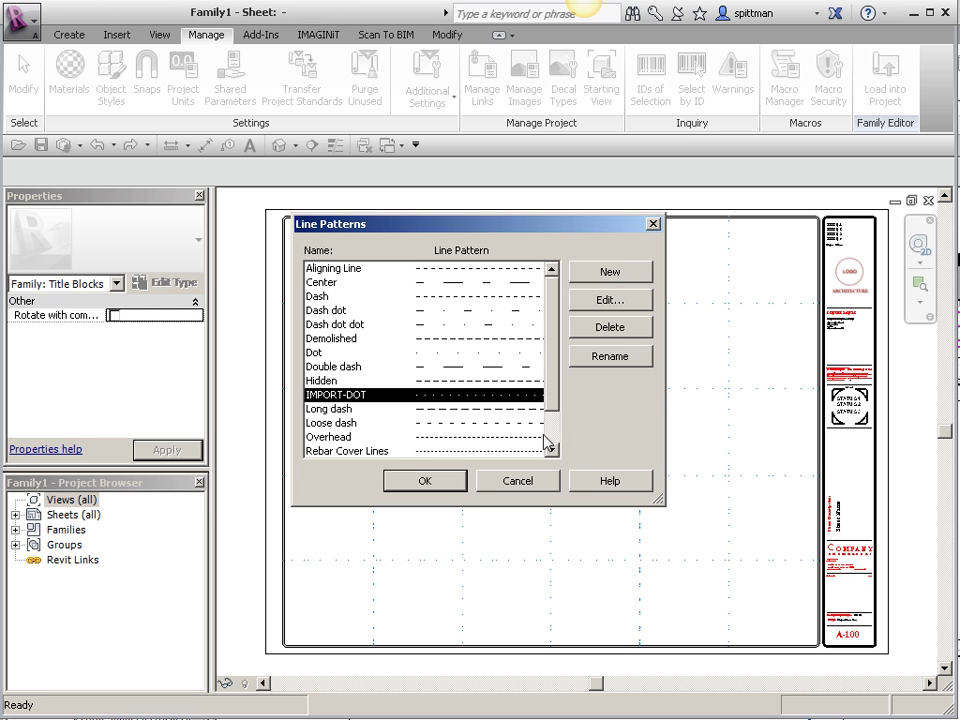
left_click(610, 358)
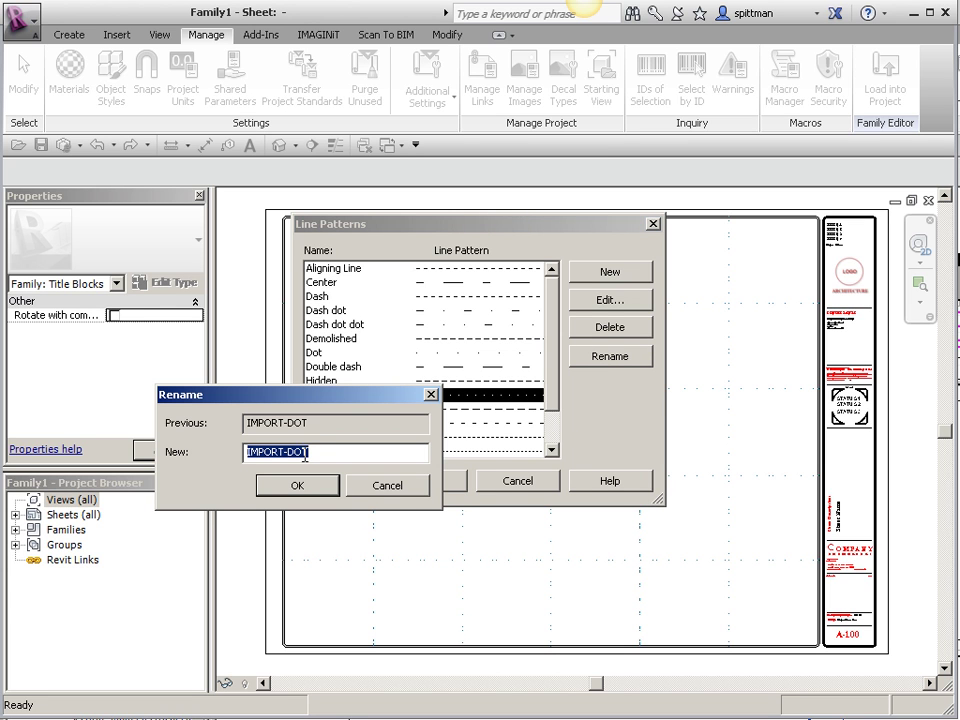
left_click_drag(285, 452, 228, 453)
key("Delete")
key("Delete")
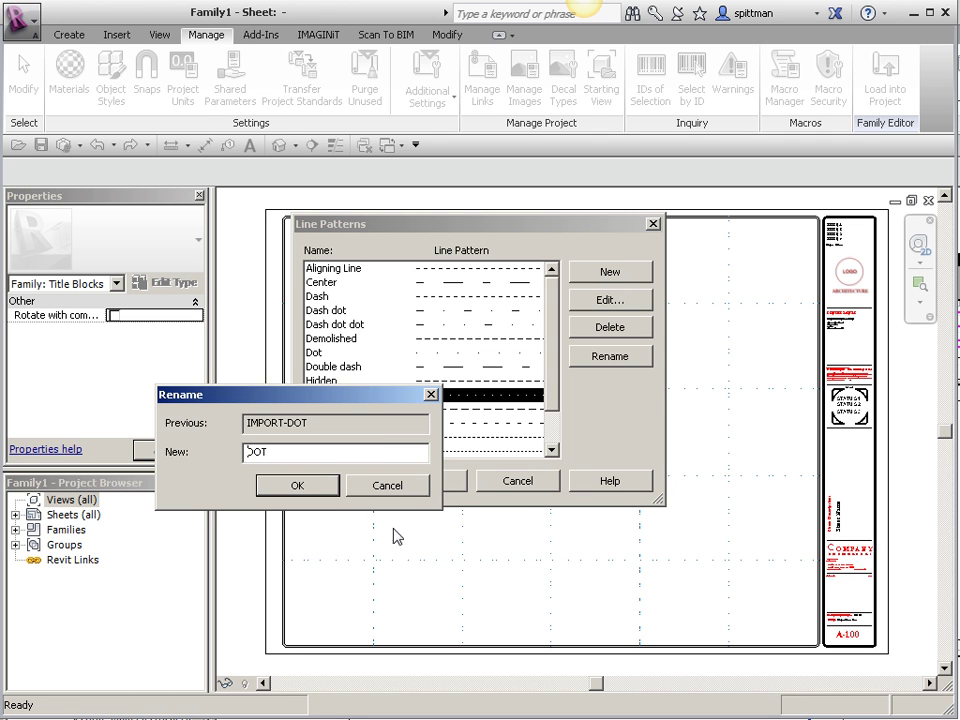
left_click(305, 454)
left_click(299, 488)
left_click(420, 481)
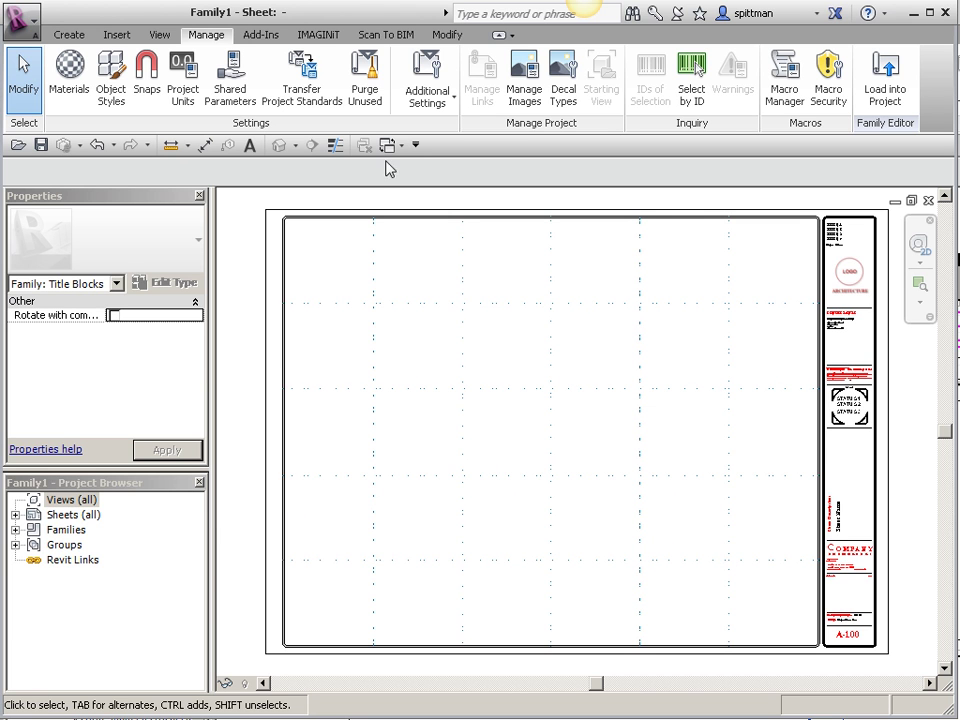
Check the _NO-PLOT line pattern in Object Styles and purge all unused items from the family
left_click(111, 78)
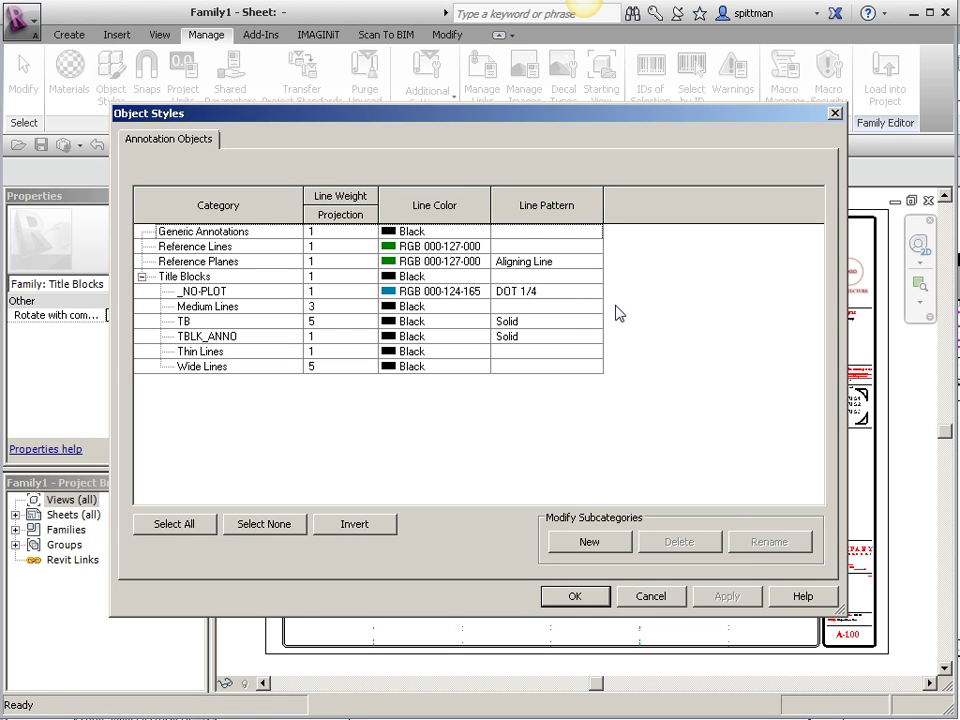
left_click(575, 596)
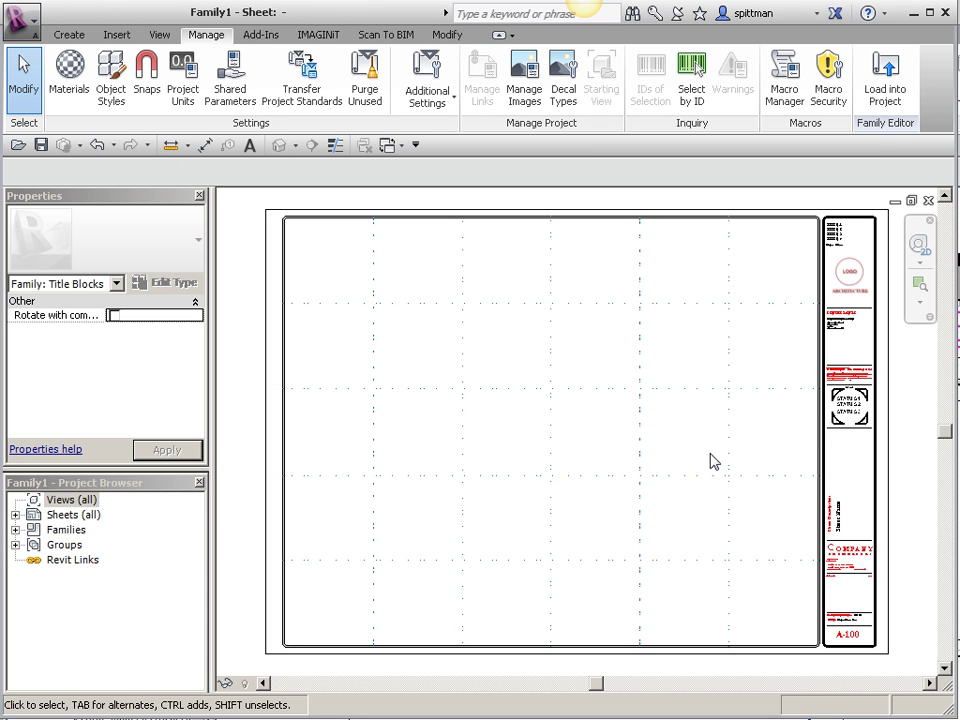
left_click(365, 80)
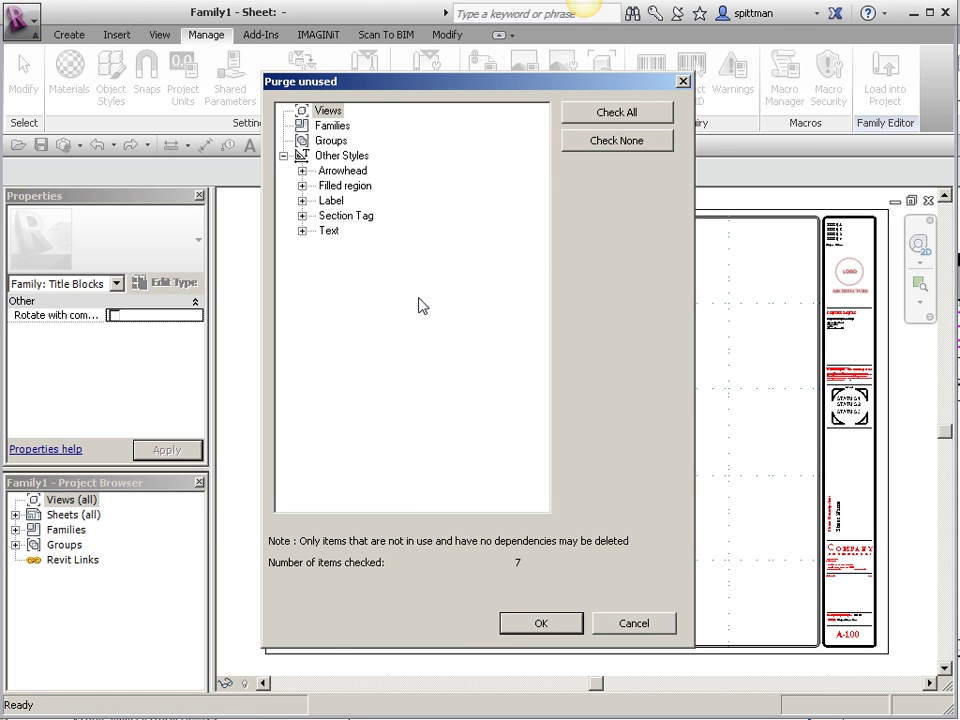
left_click(557, 625)
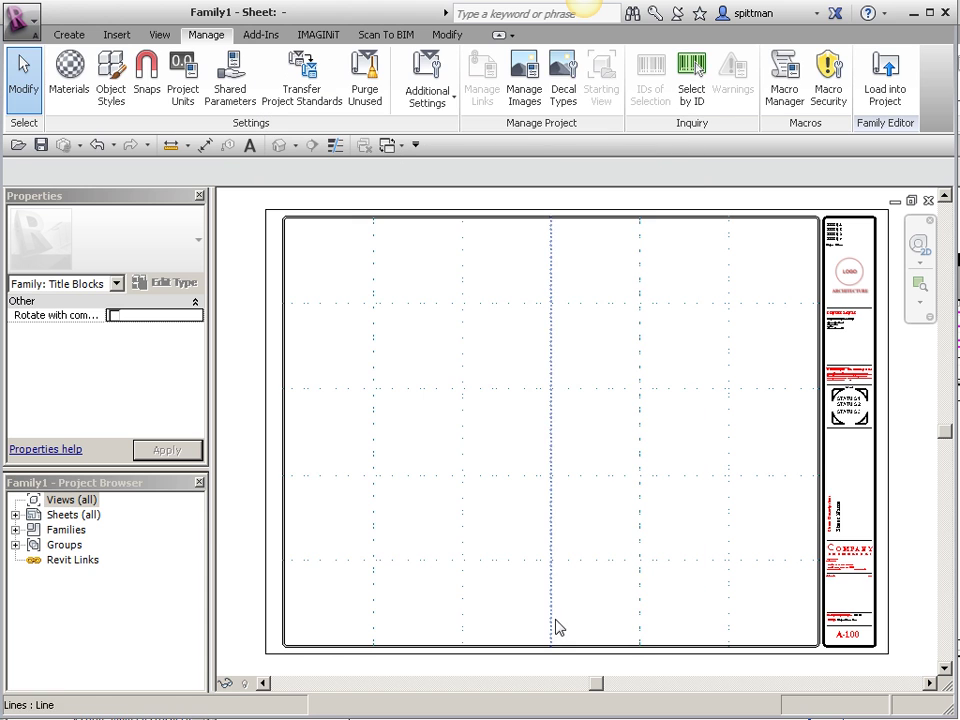
Save the family as E1 Title Block in the Title Block folder, keeping Active view/sheet as the thumbnail preview source
left_click(20, 18)
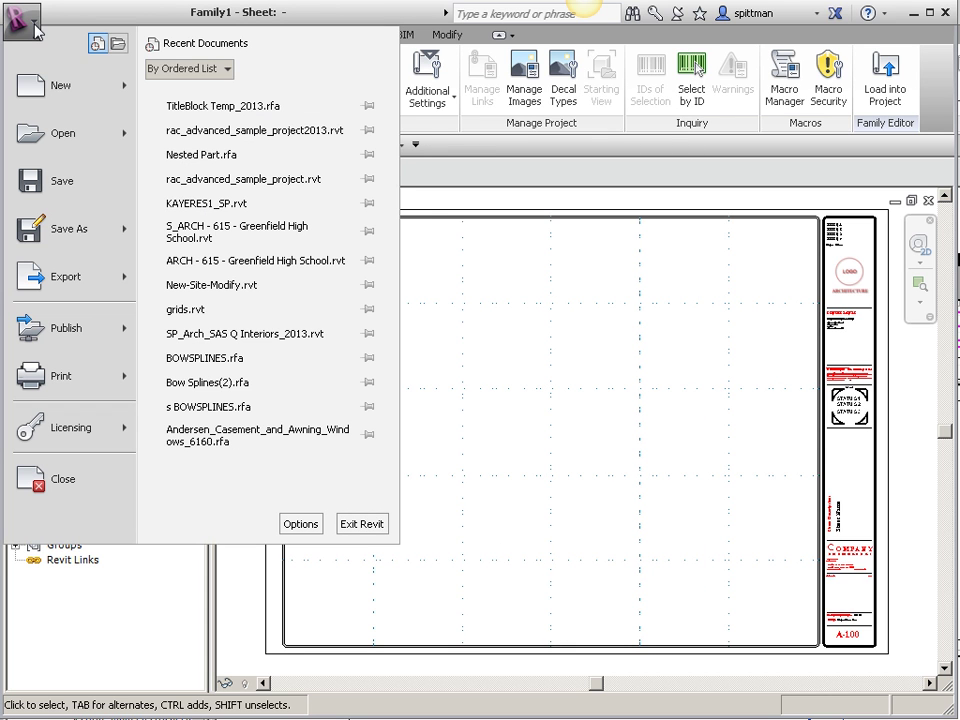
mouse_move(131, 238)
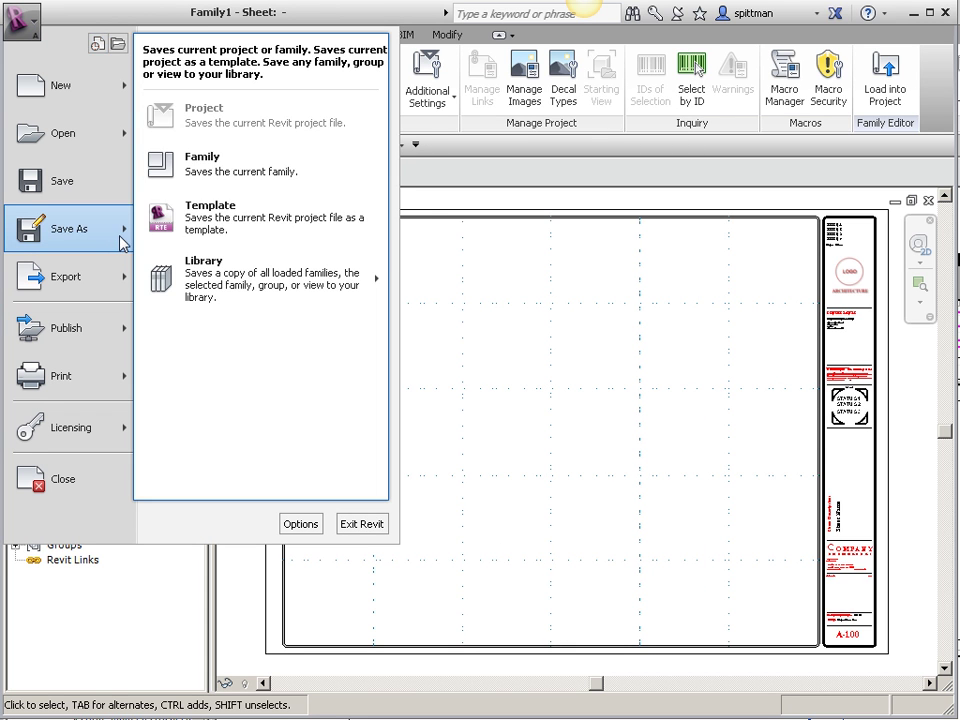
left_click(246, 168)
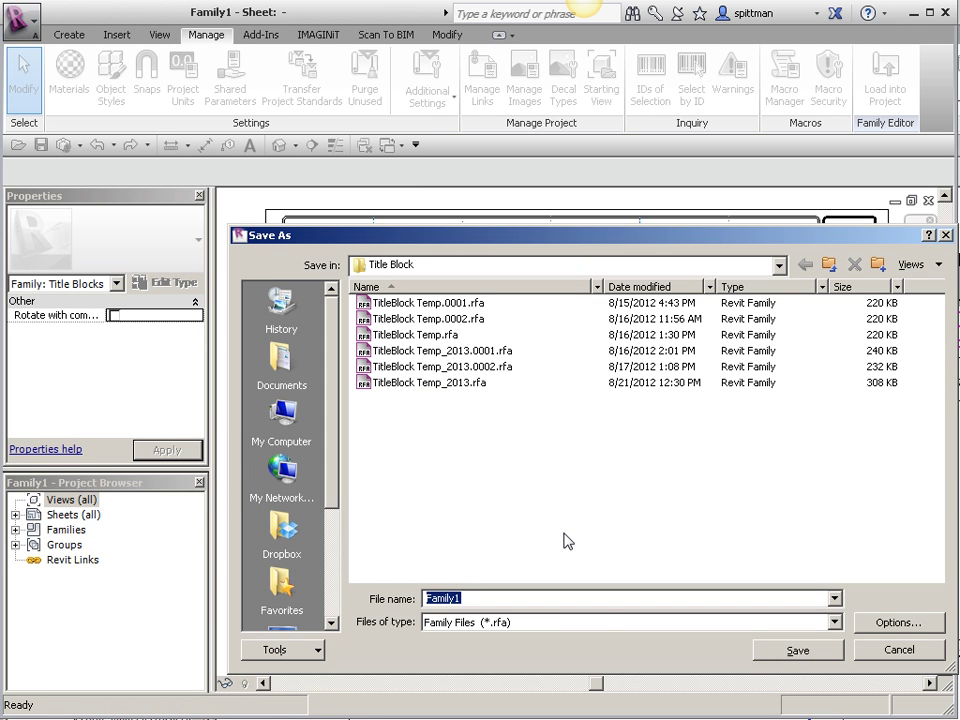
type("E1 Title Block")
left_click(918, 622)
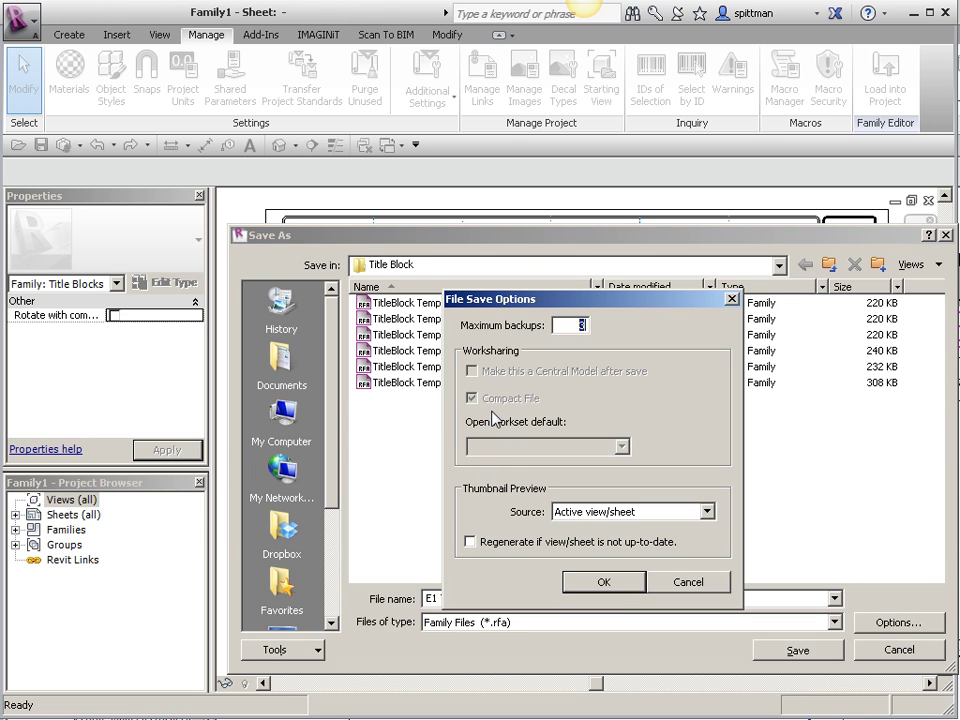
left_click(709, 513)
left_click(711, 514)
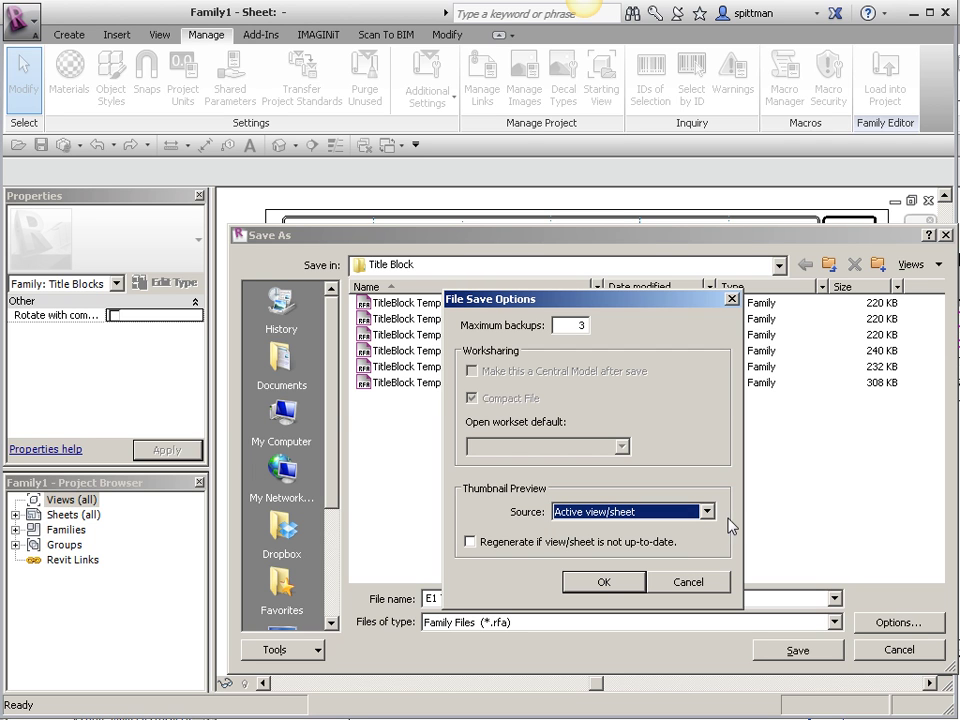
left_click(604, 585)
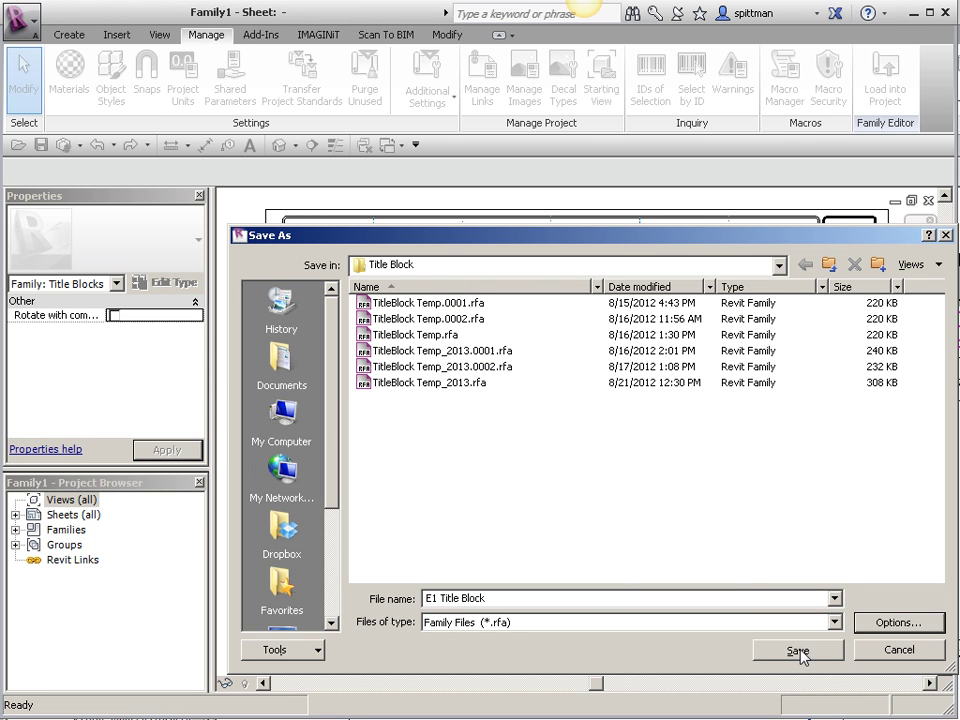
left_click(799, 651)
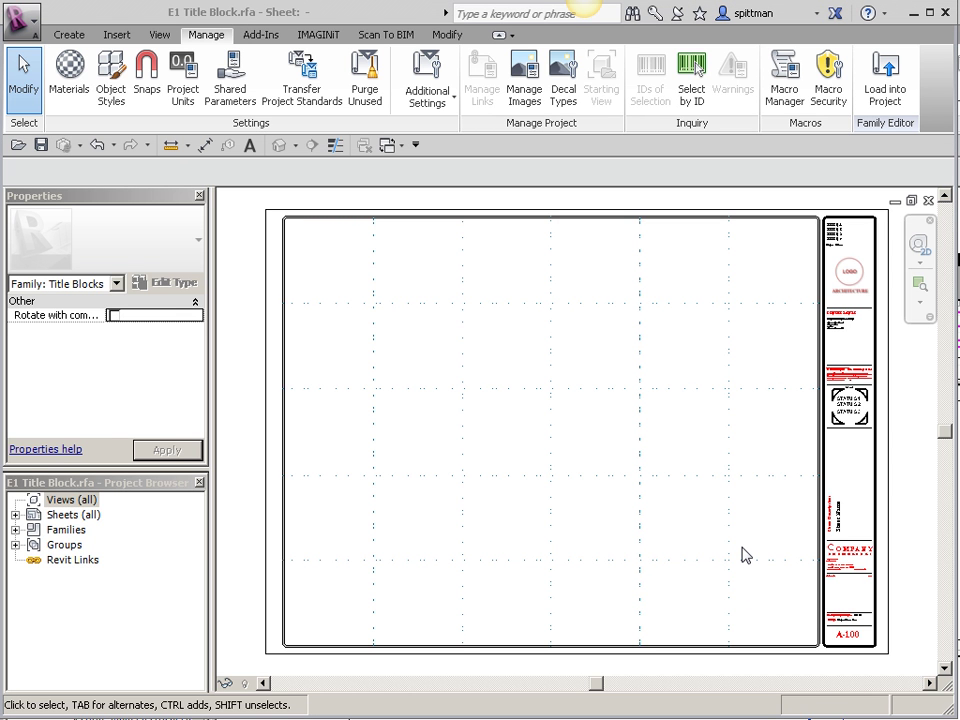
Create a revision schedule with the Revision Number, Revision Description and Revision Date fields, removing Revision Sequence
scroll(863, 604, "up", 2)
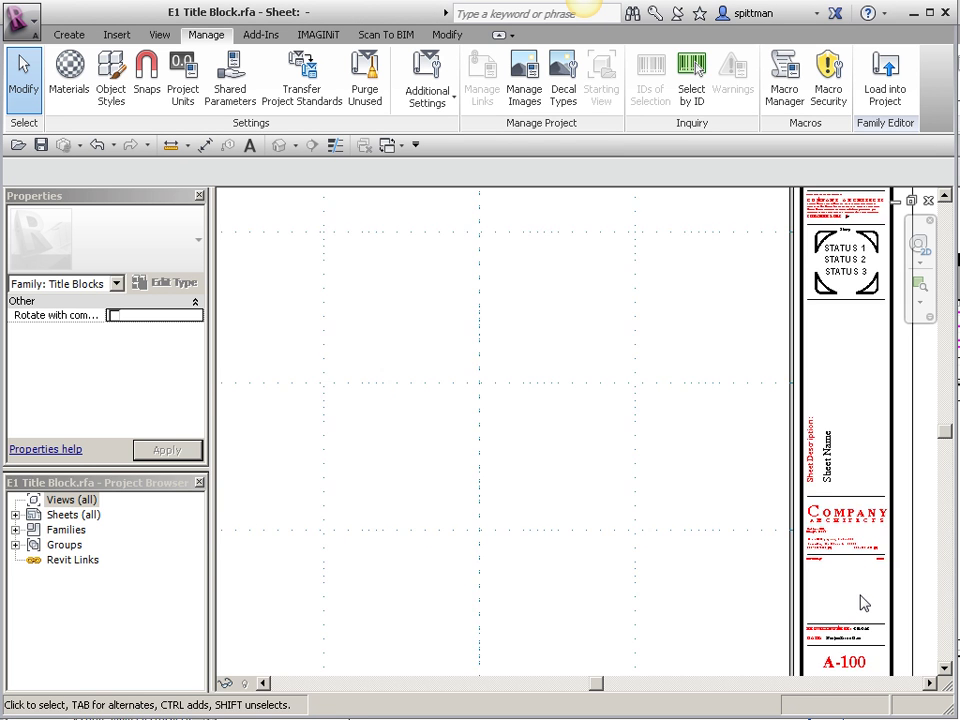
scroll(862, 598, "up", 5)
middle_click_drag(858, 592, 640, 455)
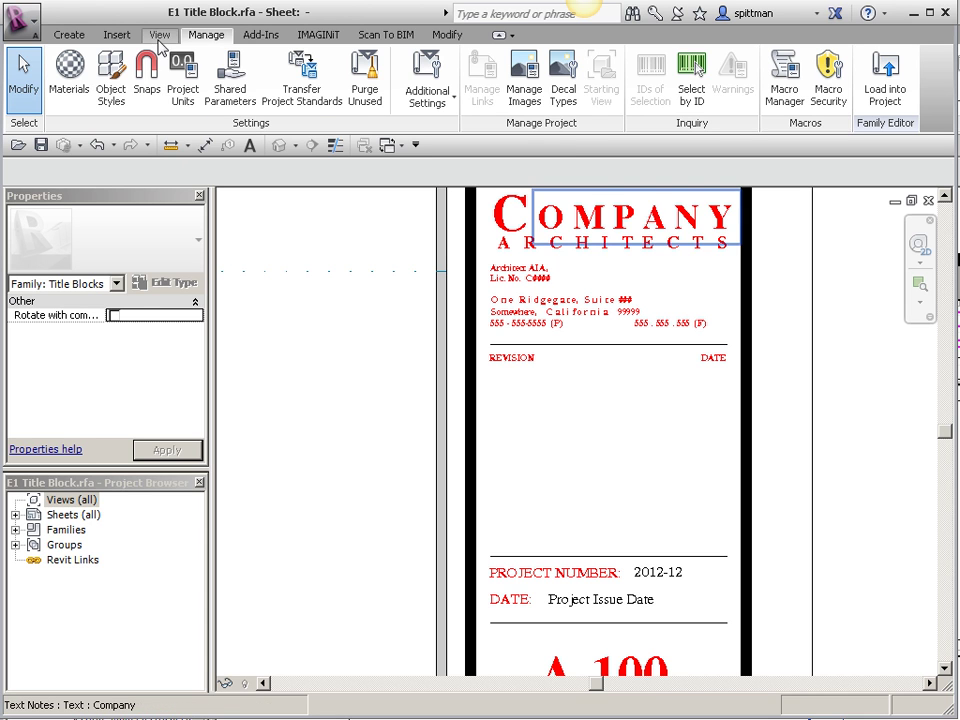
left_click(160, 36)
left_click(157, 84)
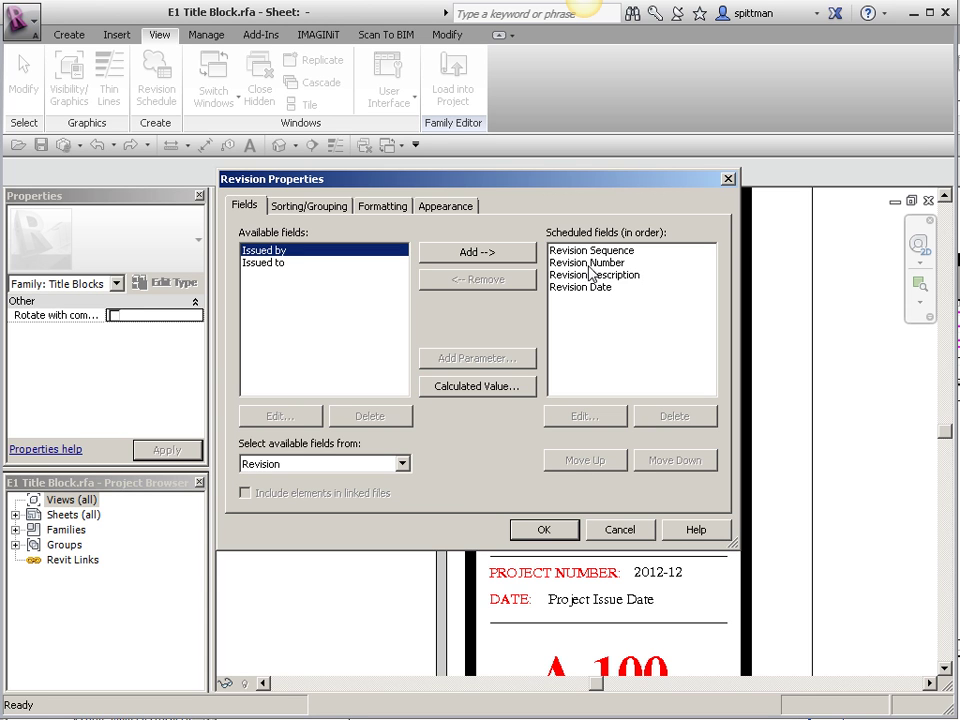
left_click(592, 276)
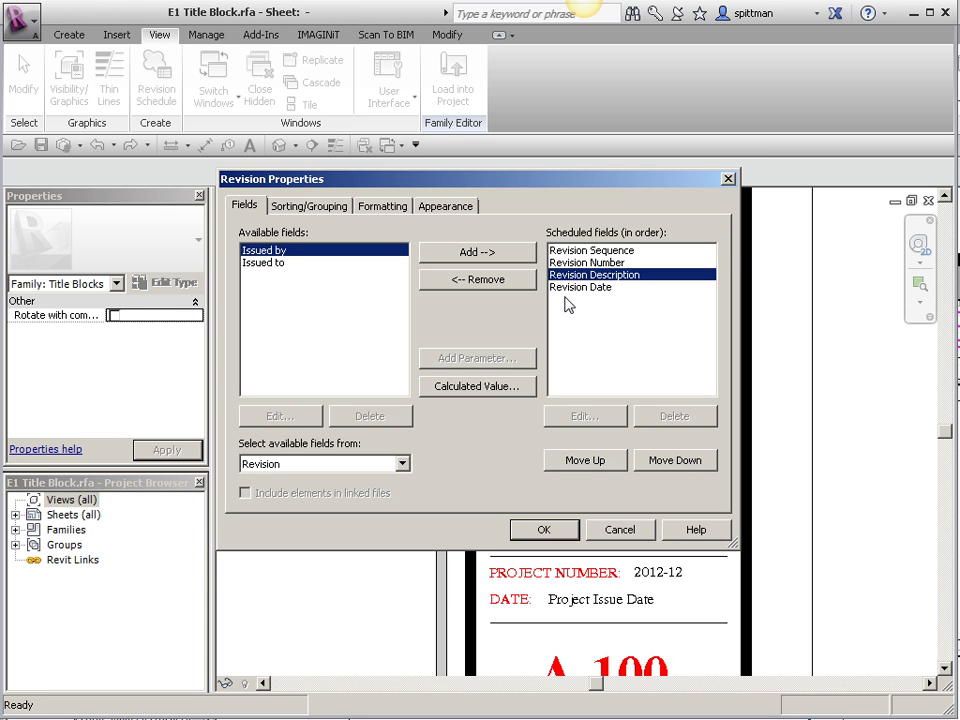
left_click(600, 250)
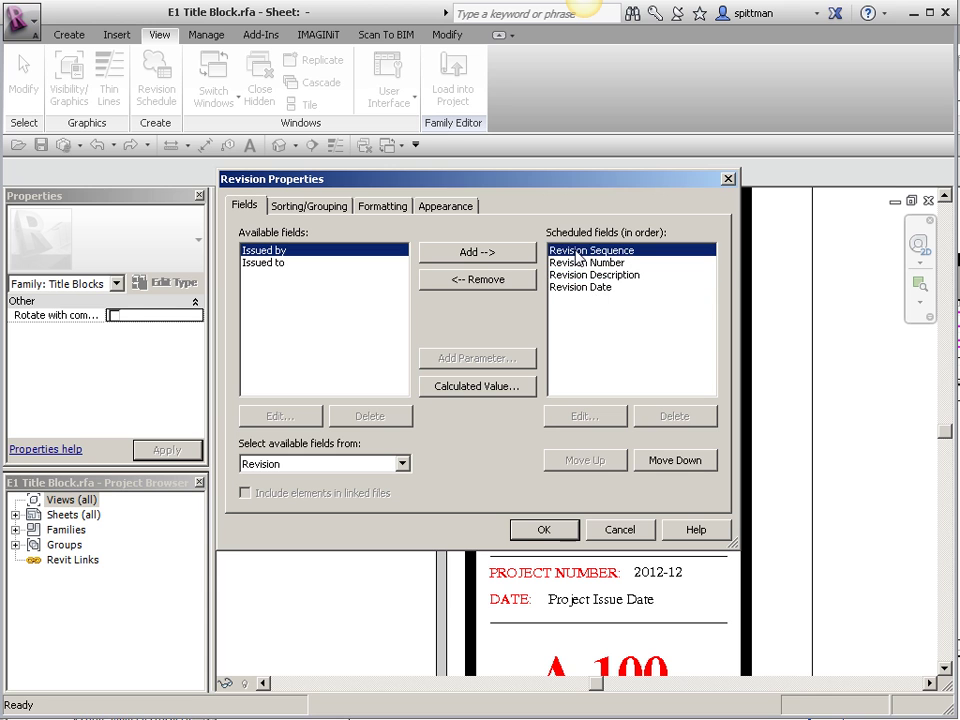
left_click(490, 284)
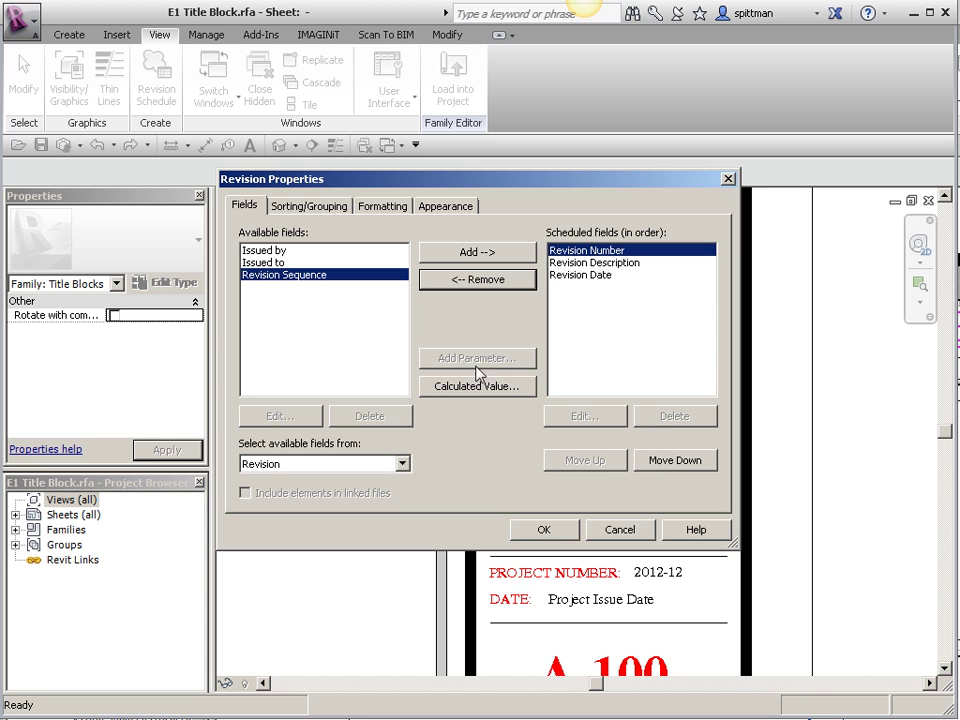
left_click(540, 531)
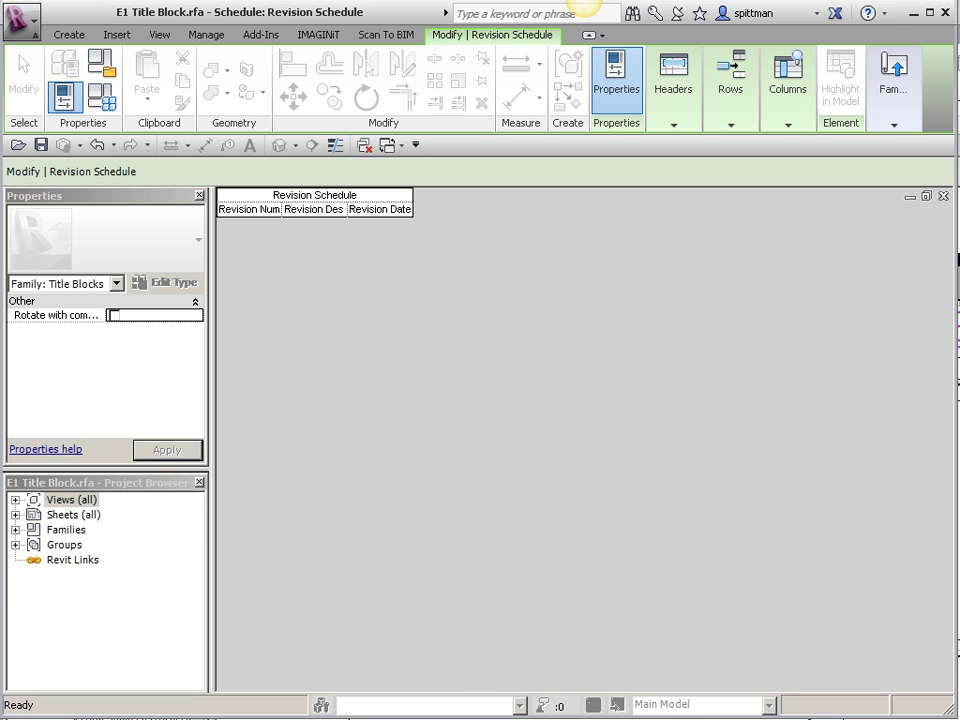
Turn off the title and headers in the Revision Schedule's appearance settings
left_click(547, 358)
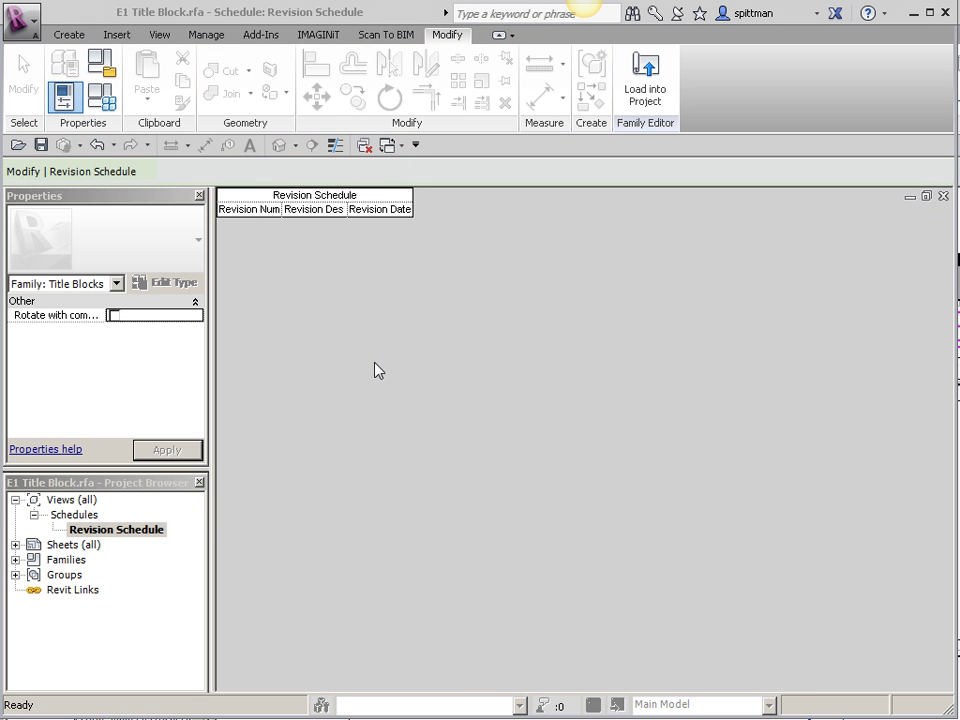
left_click(311, 244)
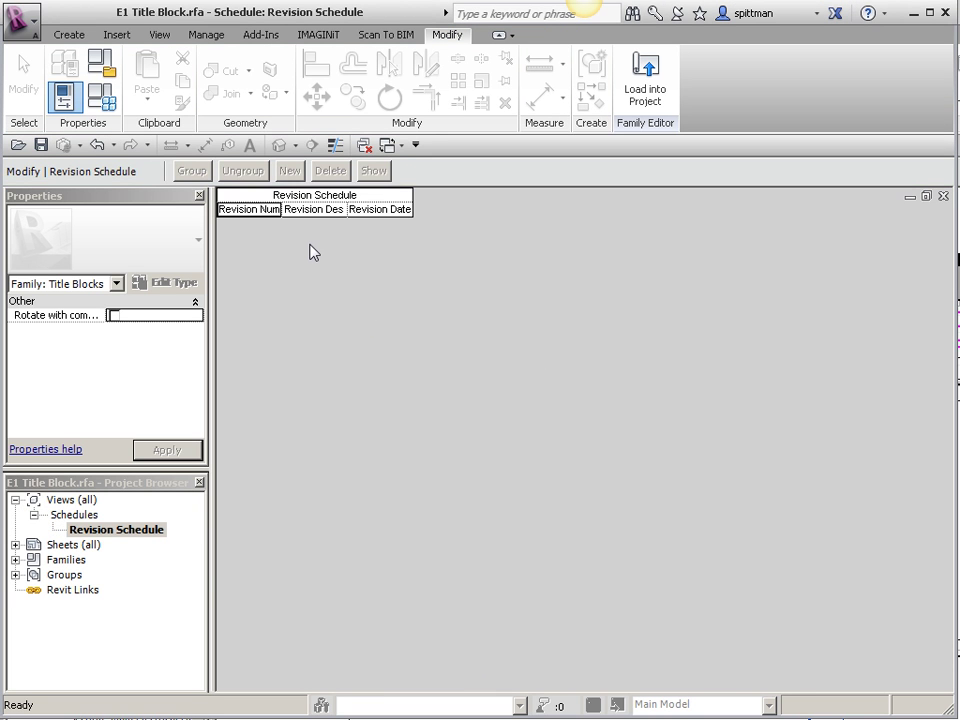
left_click(300, 210)
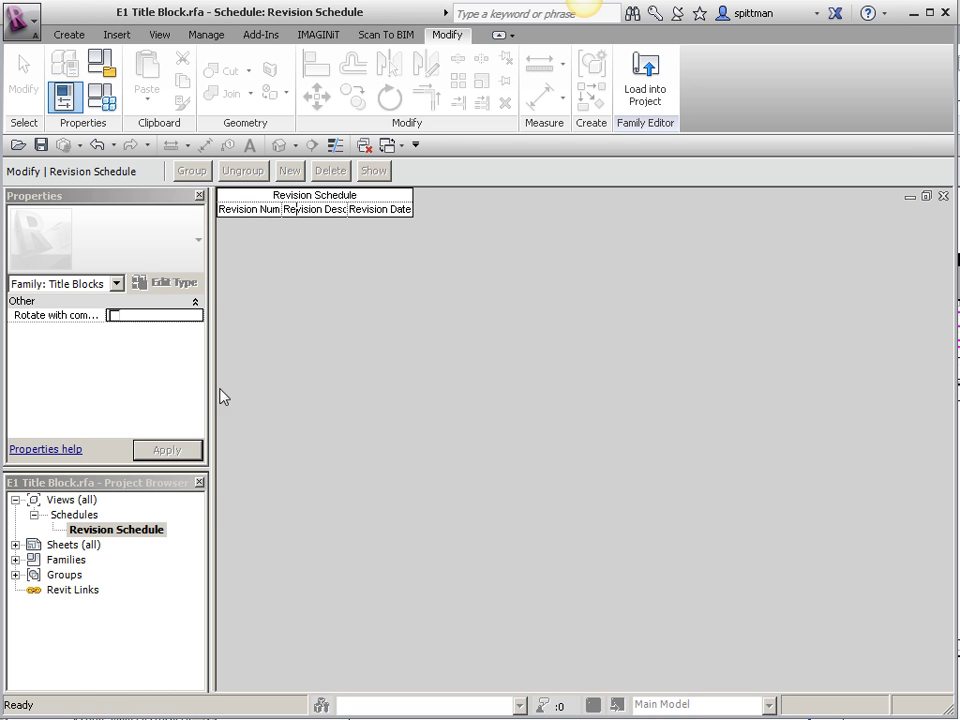
left_click(76, 514)
left_click(90, 530)
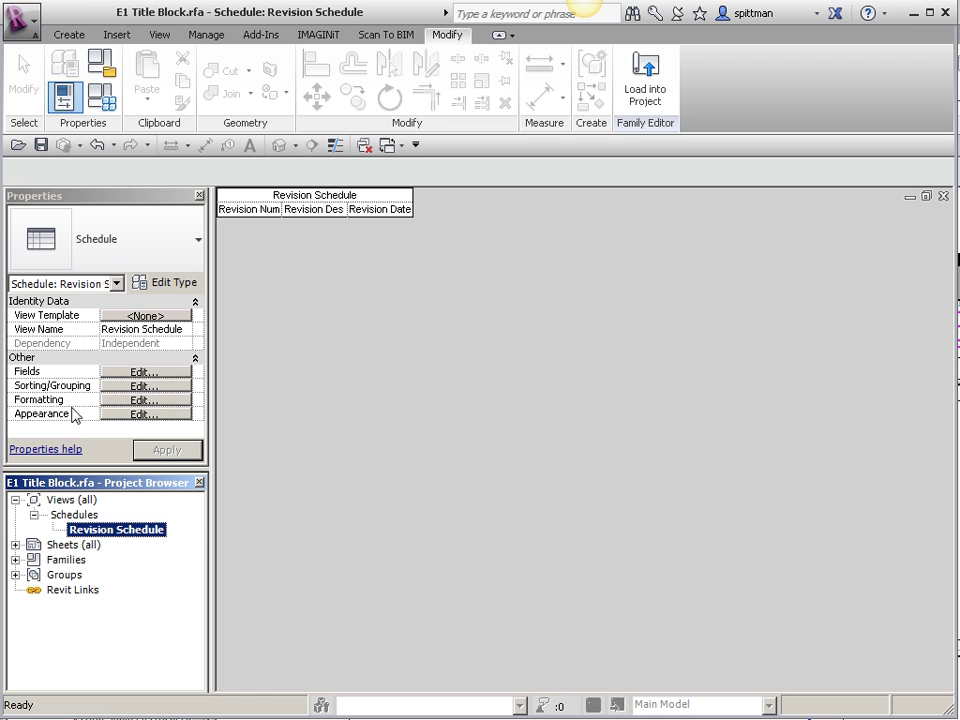
left_click(74, 516)
left_click(92, 530)
left_click(143, 414)
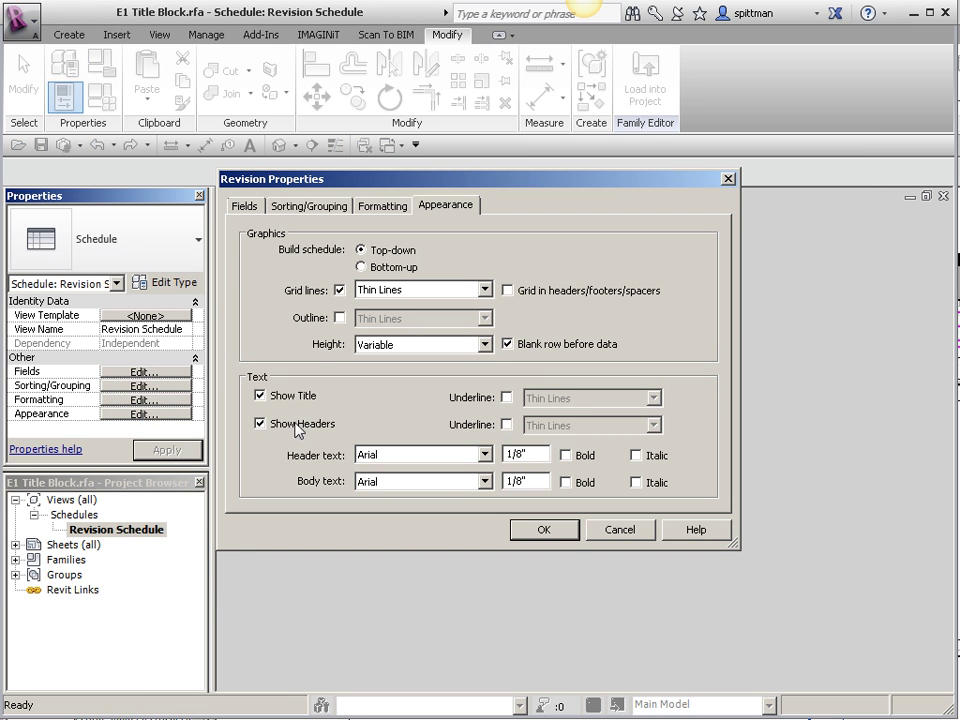
left_click(260, 395)
left_click(260, 423)
left_click(543, 531)
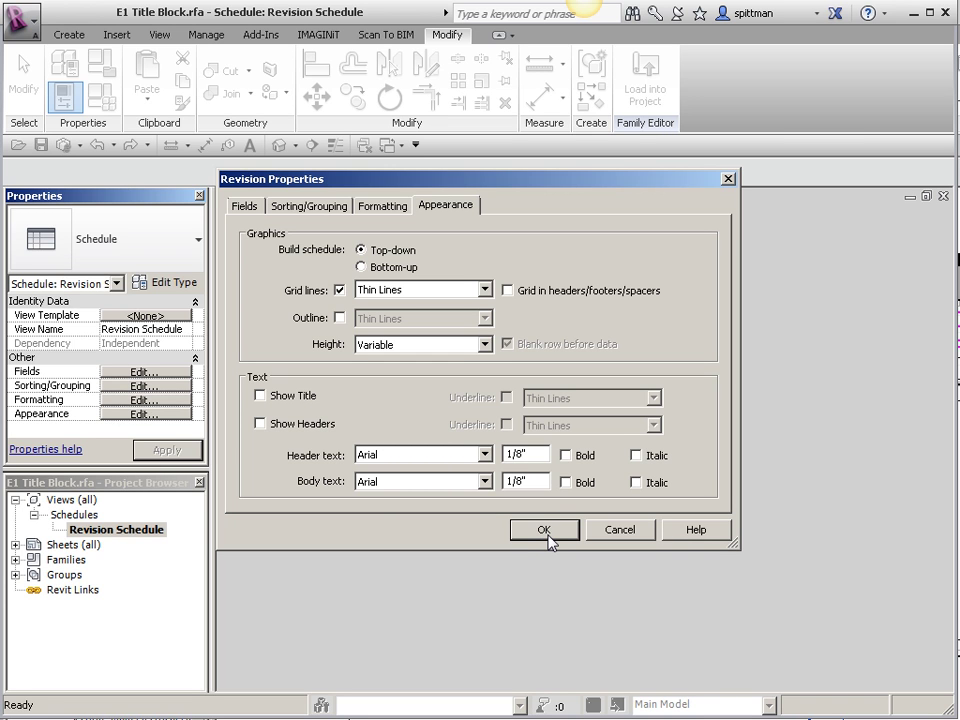
left_click(546, 535)
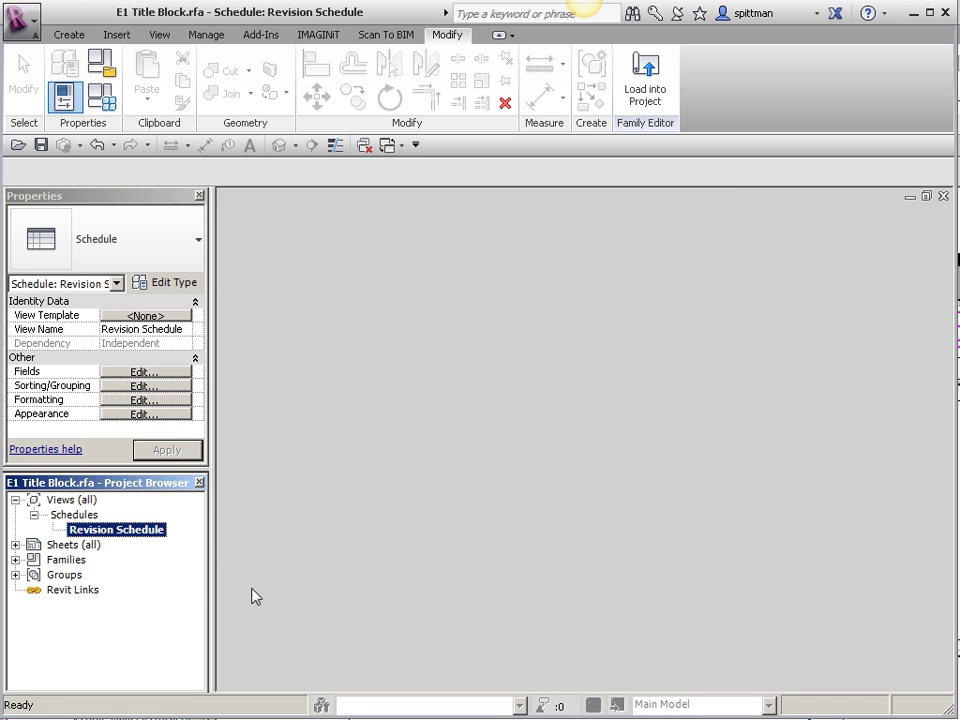
Place the Revision Schedule on the title block sheet just below the REVISION and DATE headings, fitted between the side borders
double_click(66, 546)
double_click(54, 559)
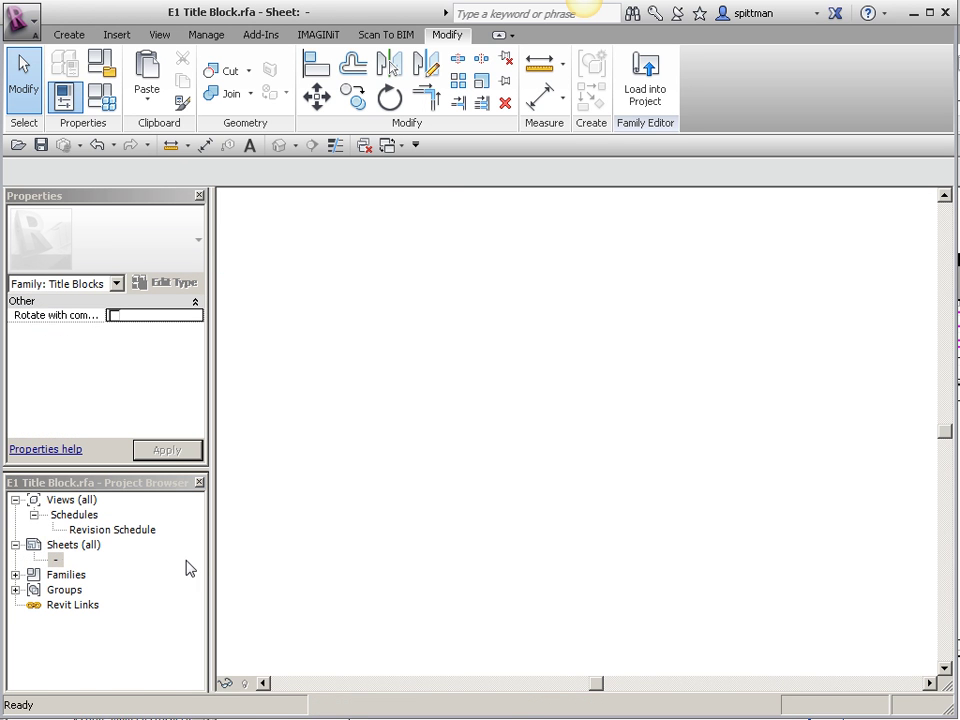
left_click_drag(112, 529, 529, 486)
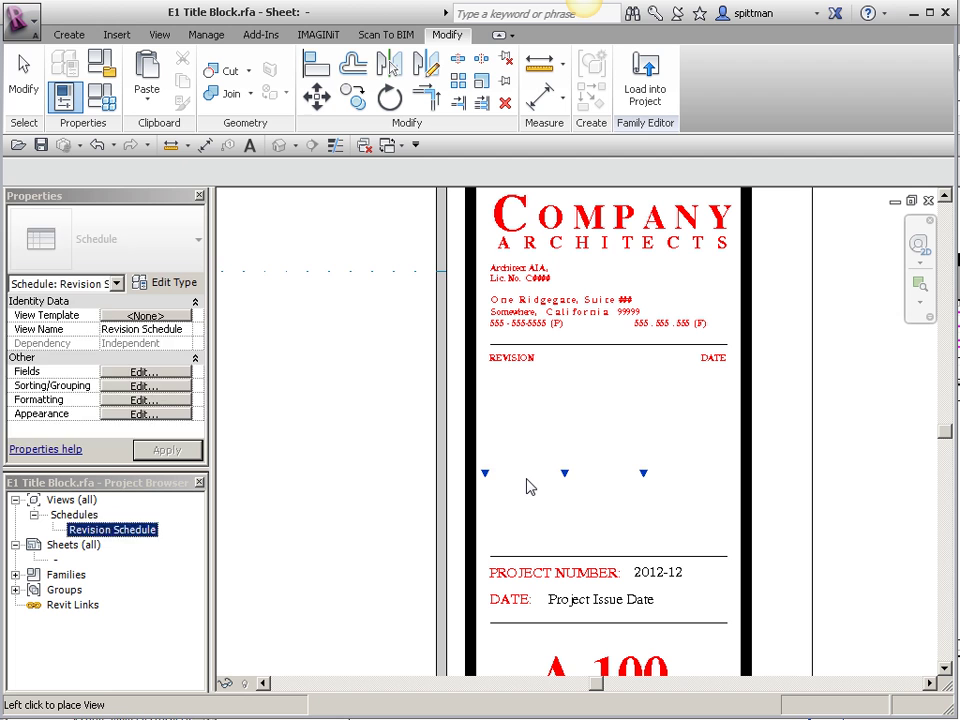
left_click(539, 390)
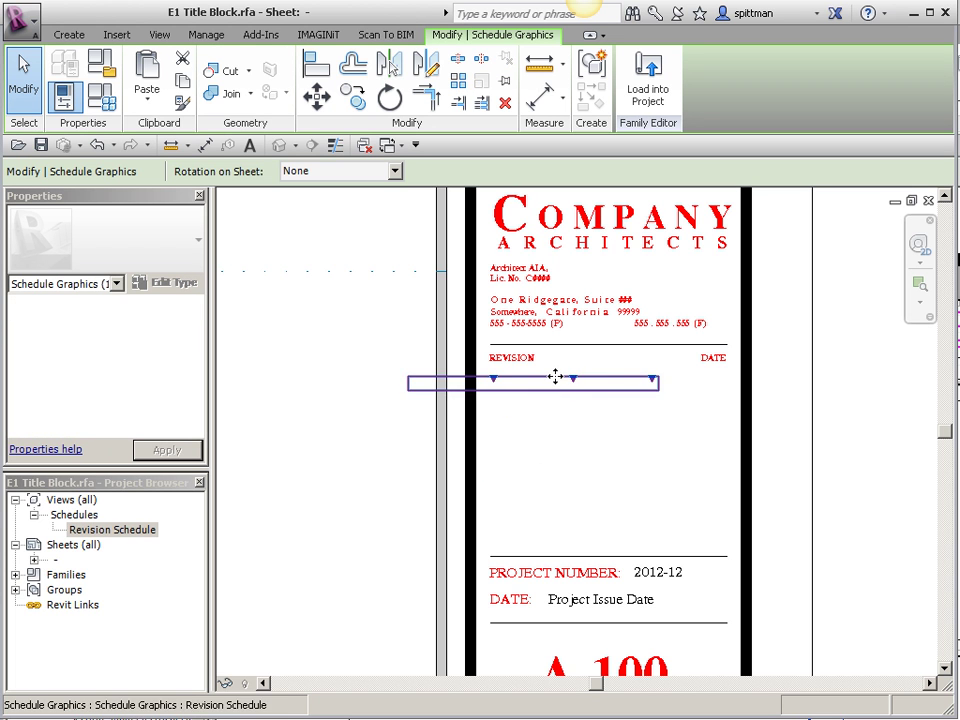
left_click_drag(555, 377, 634, 379)
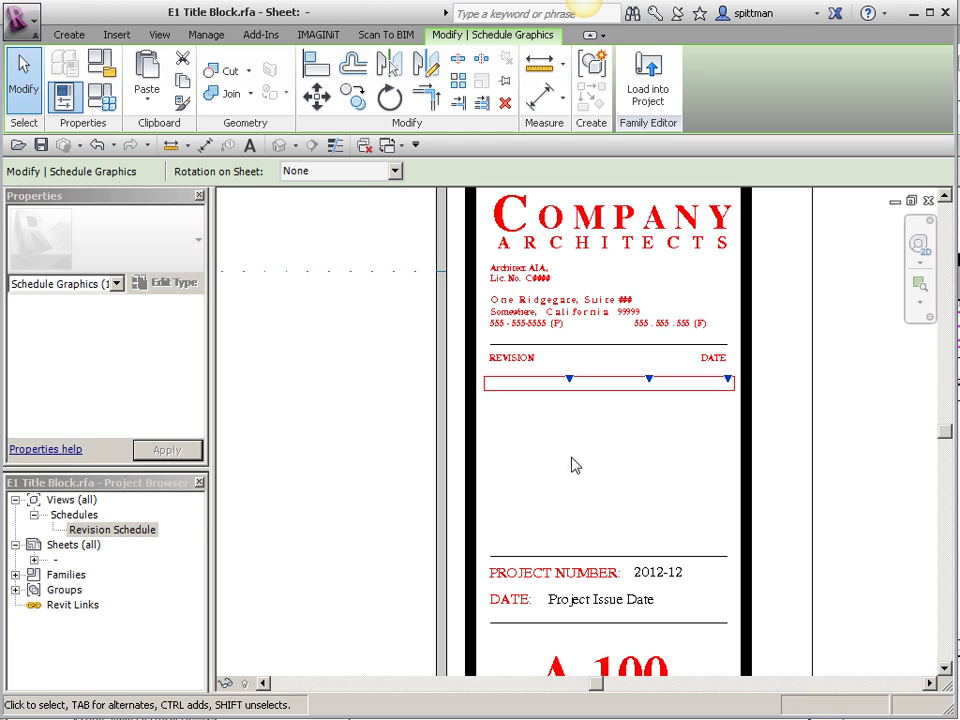
Load the E1 Title Block family into Template1 only, leaving the other open projects and families out
left_click(340, 445)
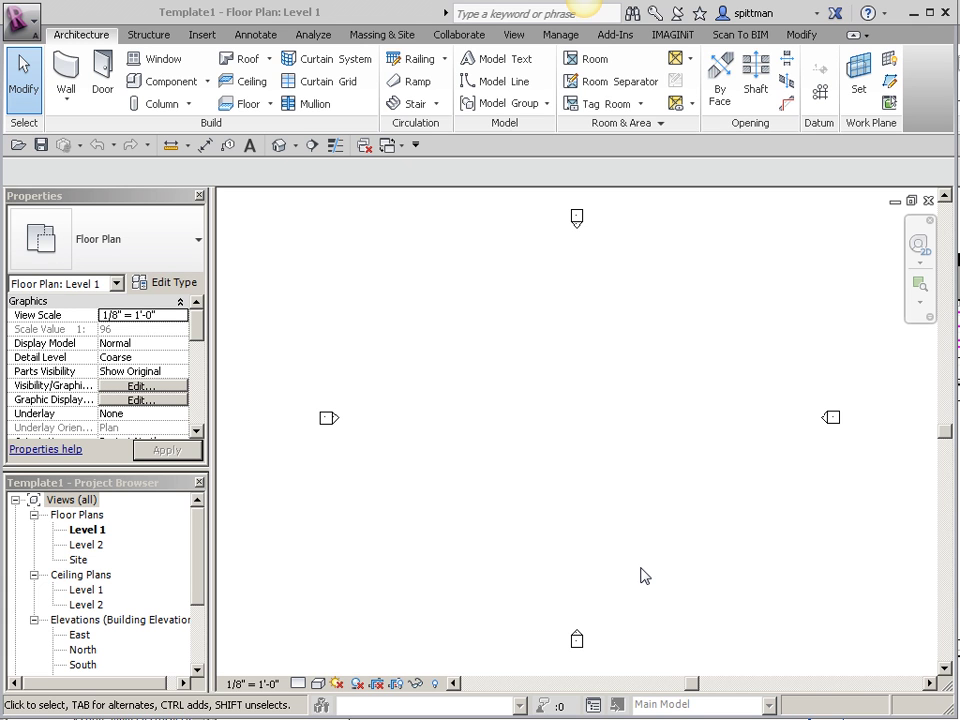
left_click(392, 147)
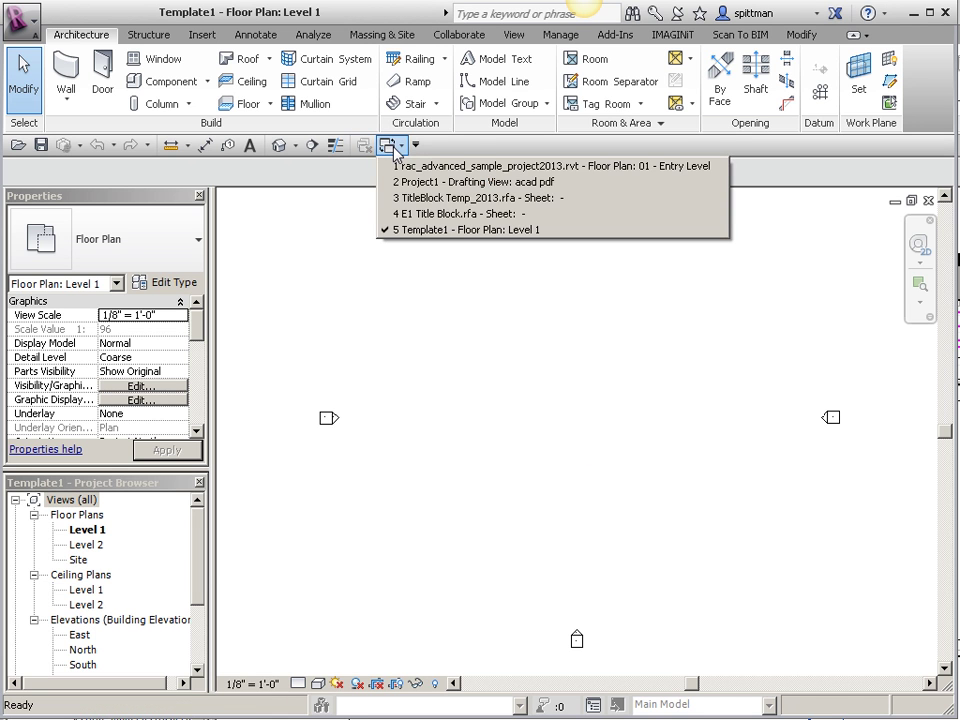
left_click(424, 214)
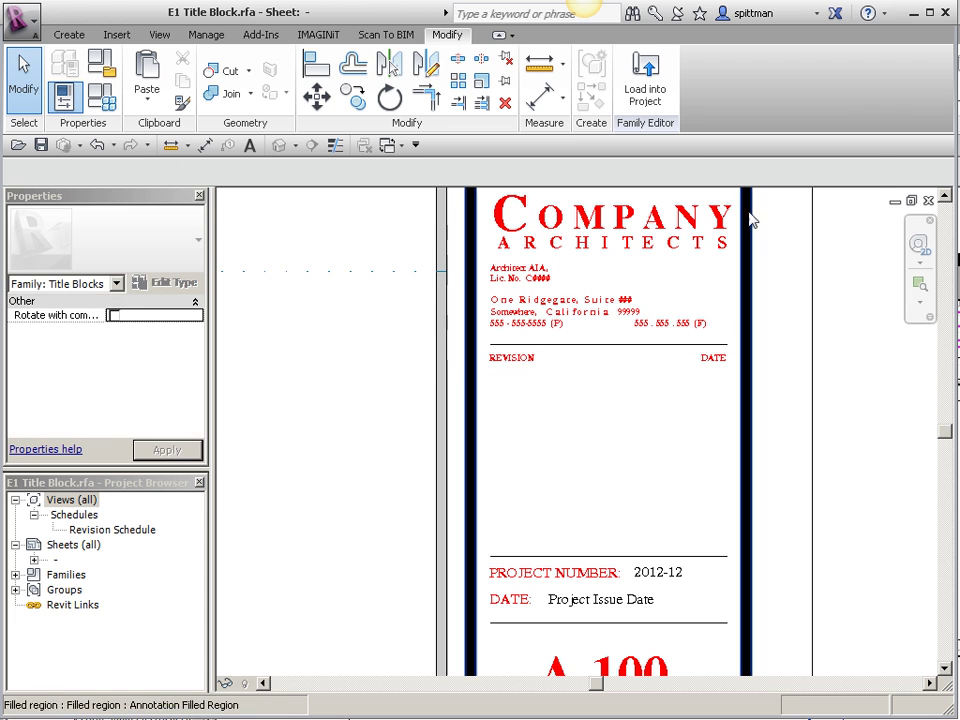
left_click(645, 100)
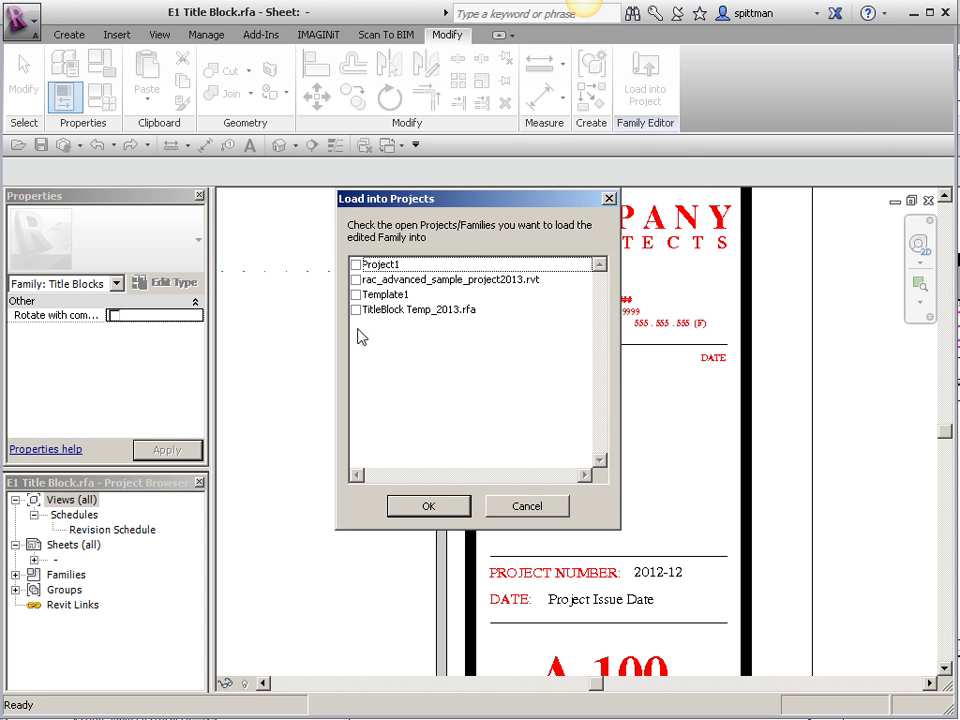
left_click(356, 295)
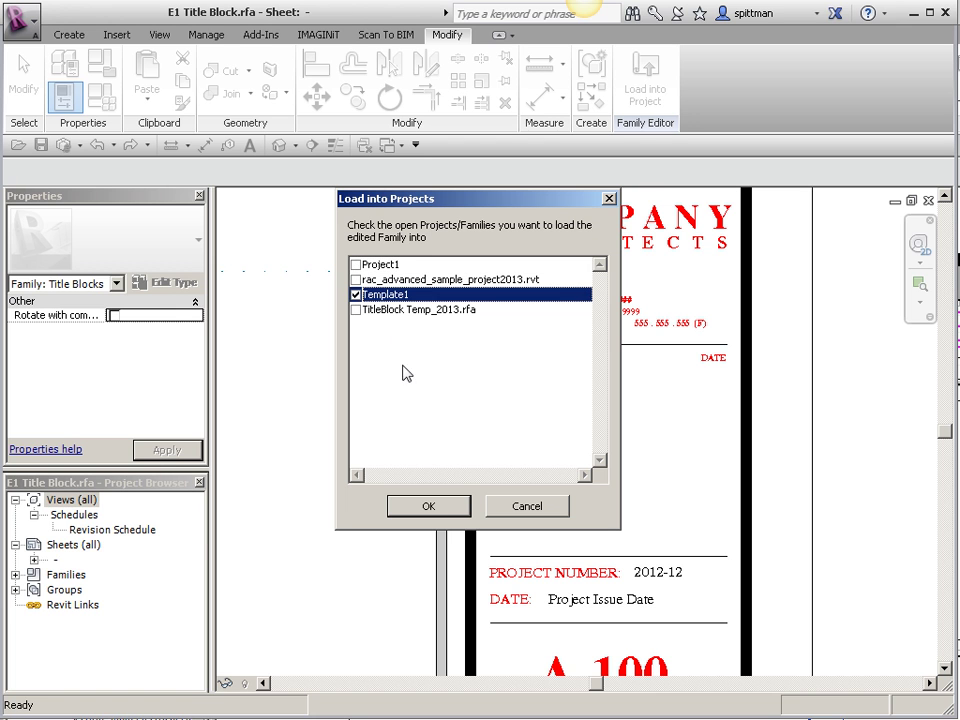
left_click(430, 507)
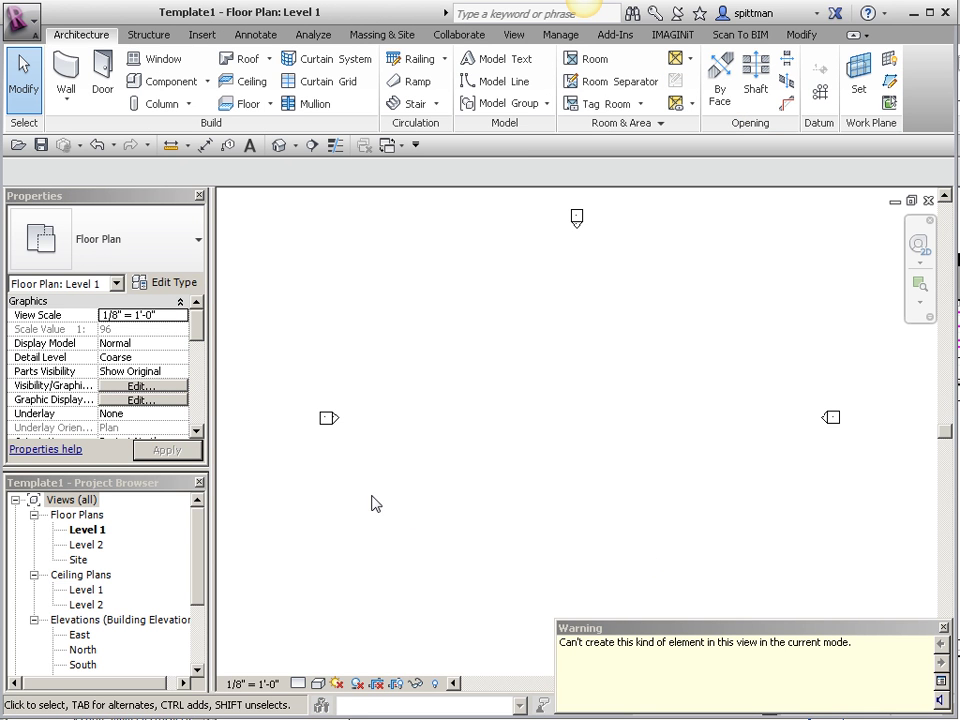
left_click_drag(686, 628, 566, 454)
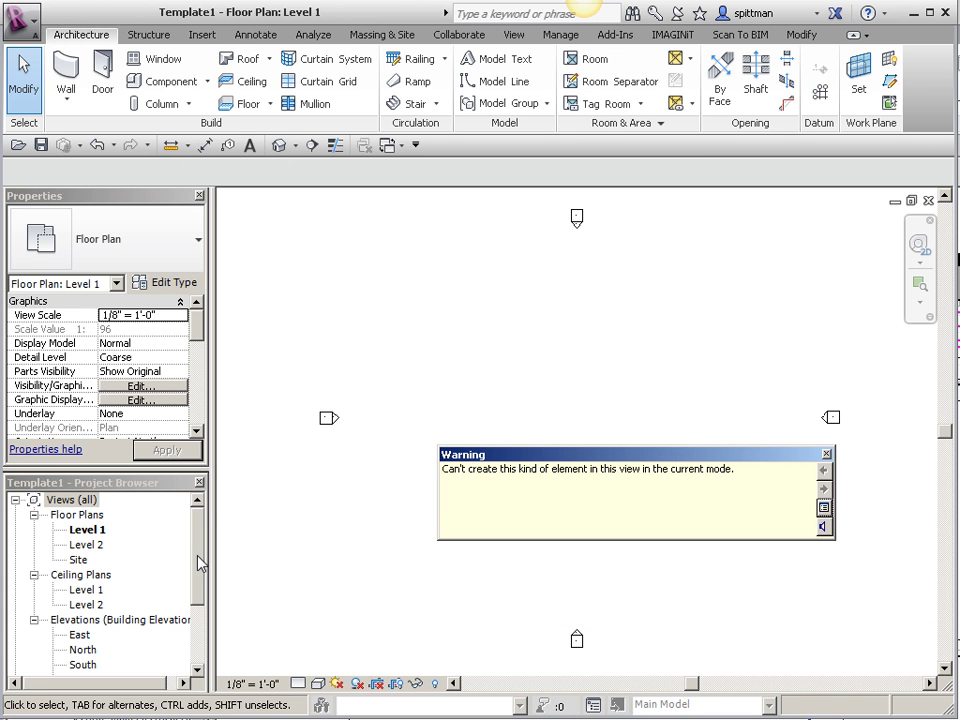
Create a new sheet in Template1 using the E1 Title Block titleblock and the New placeholder option
left_click_drag(199, 561, 210, 626)
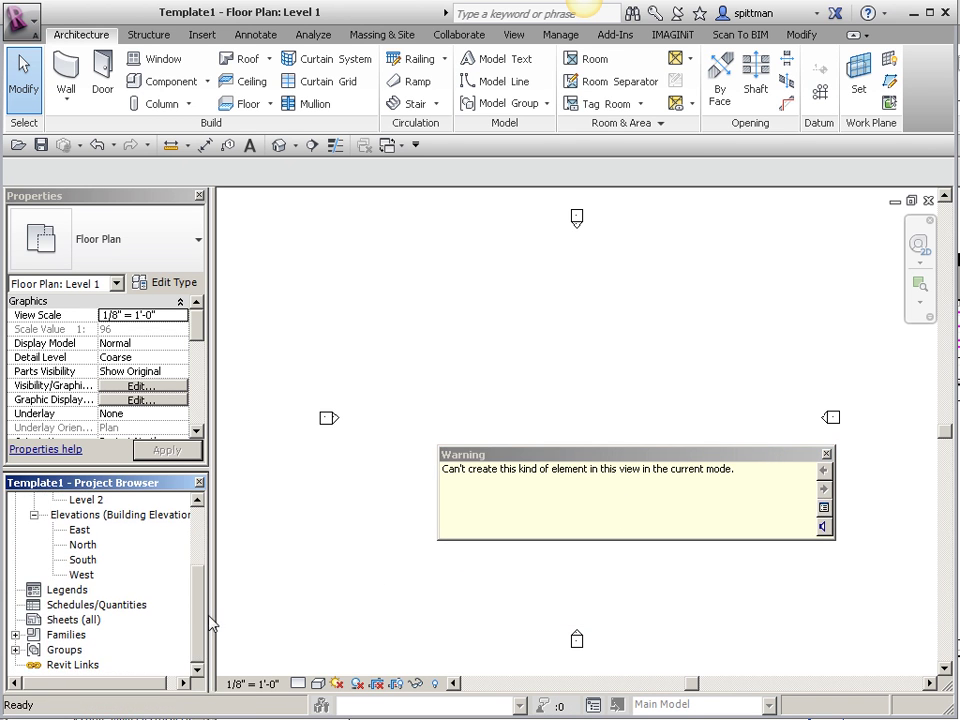
left_click(827, 454)
left_click(72, 620)
right_click(67, 622)
left_click(112, 627)
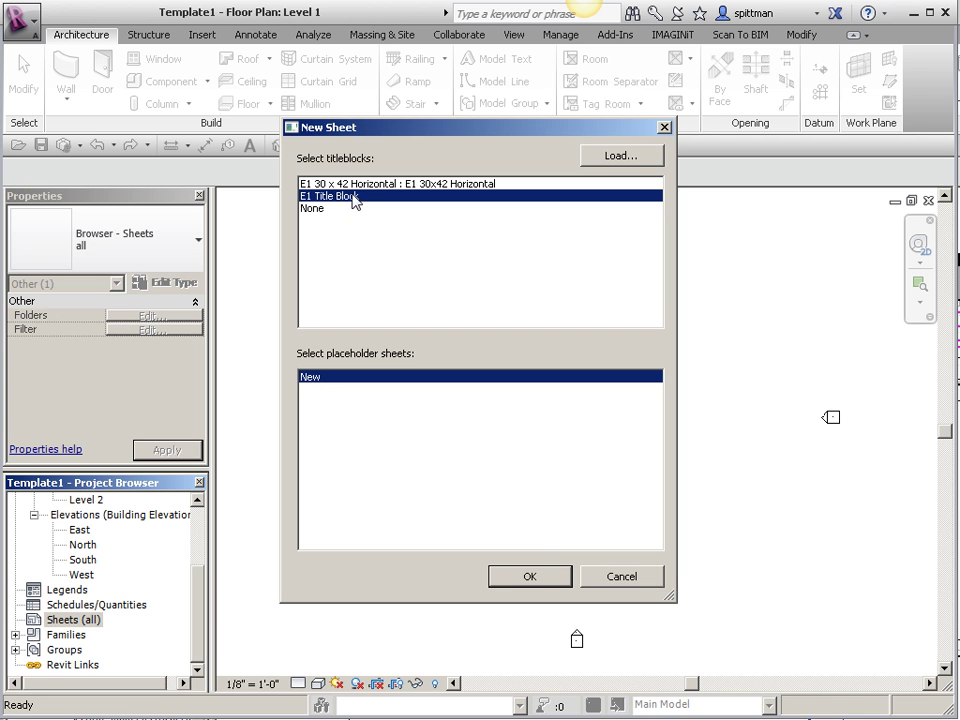
left_click(532, 578)
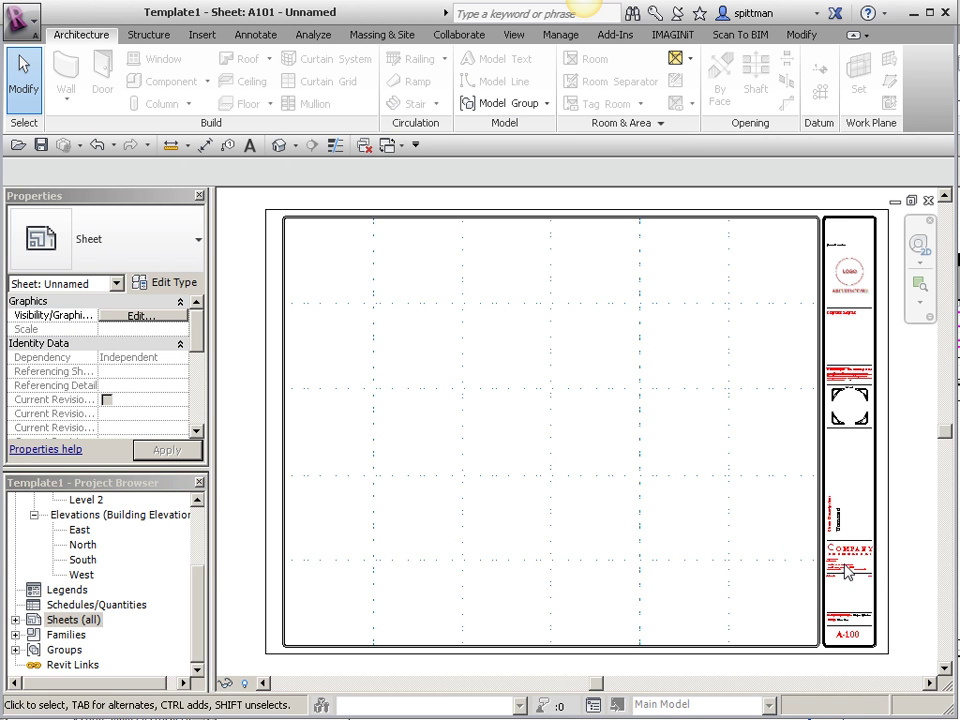
Select the title block on the new sheet and examine its owner, address, logo, consultant and stamp areas for editable labels
middle_click_drag(905, 472, 812, 497)
scroll(763, 315, "up", 4)
left_click(765, 318)
middle_click_drag(857, 350, 831, 452)
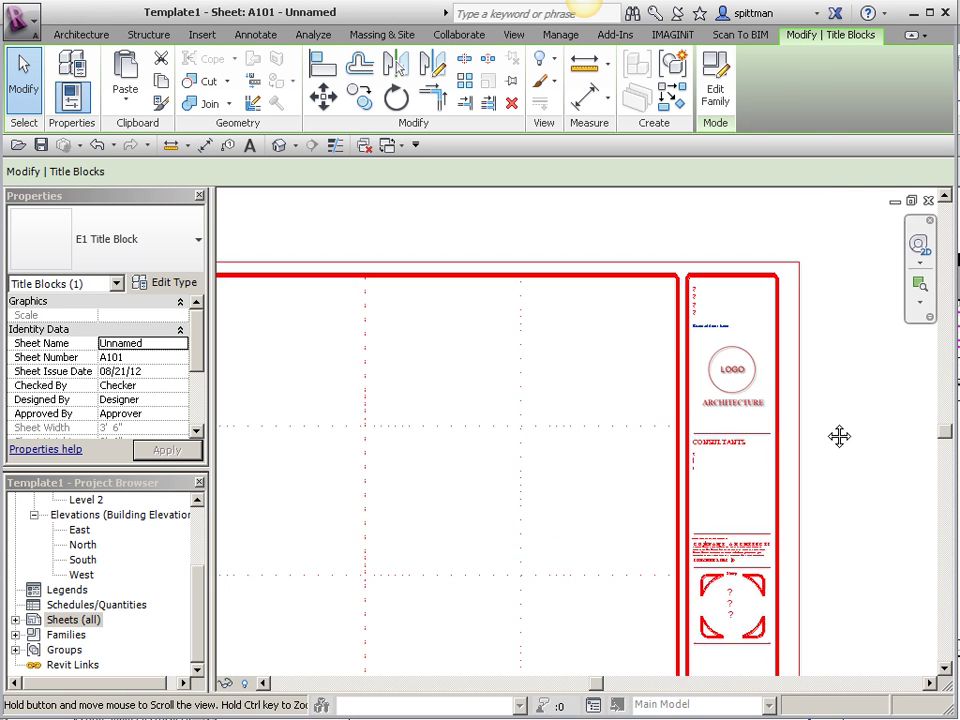
scroll(707, 328, "up", 4)
scroll(676, 357, "up", 1)
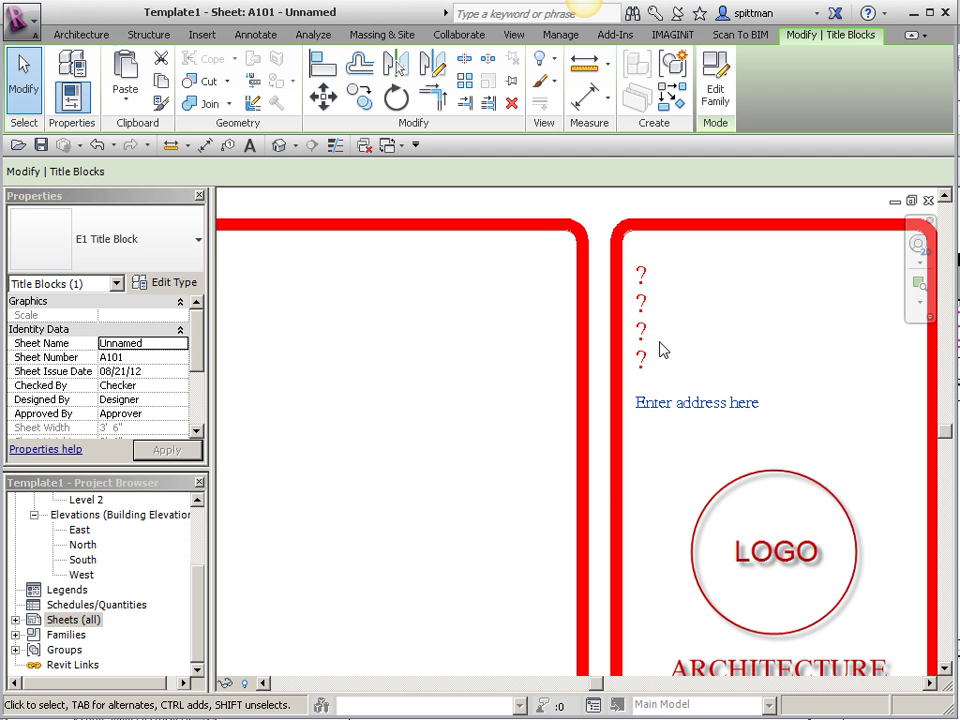
scroll(435, 471, "down", 4)
middle_click_drag(454, 486, 507, 391)
scroll(507, 400, "down", 4)
middle_click_drag(471, 476, 656, 416)
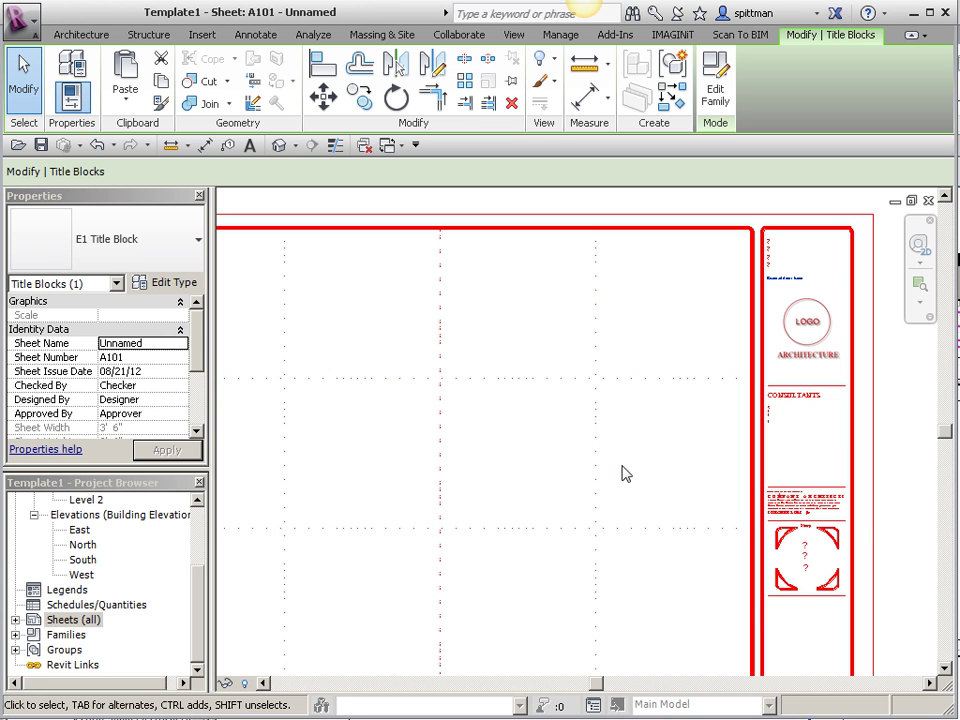